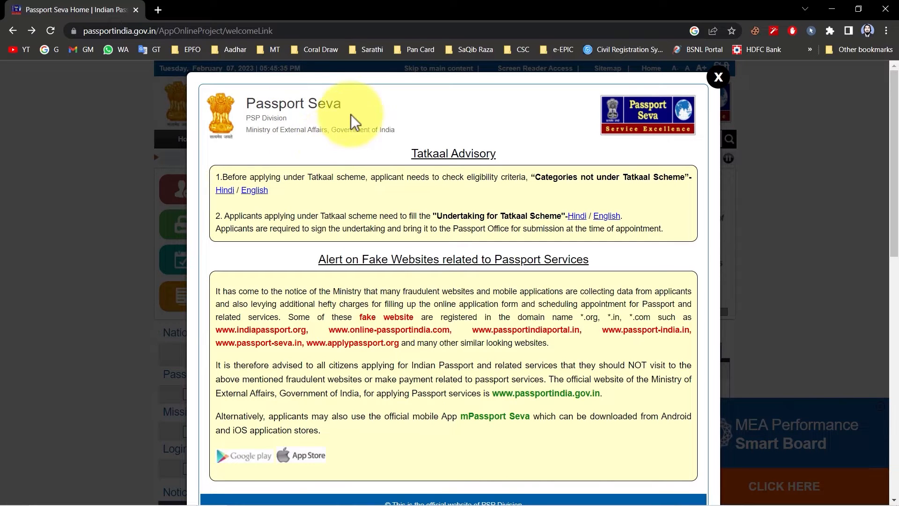
Open the new user registration form and choose to apply at the Dehradun passport office.
left_click(718, 77)
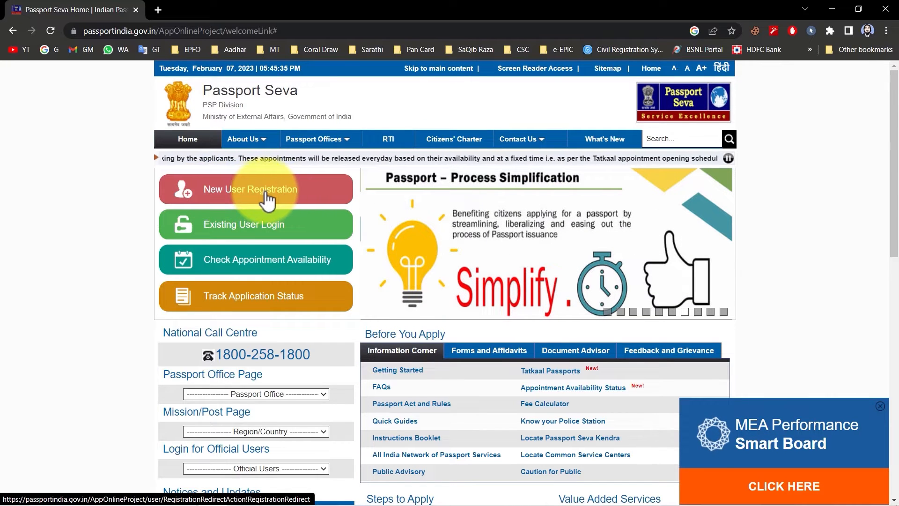
left_click(267, 197)
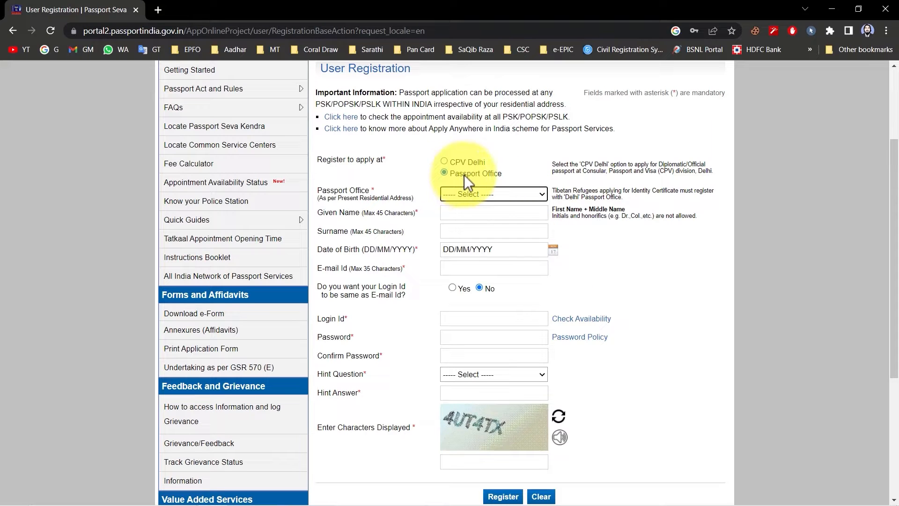
left_click(445, 173)
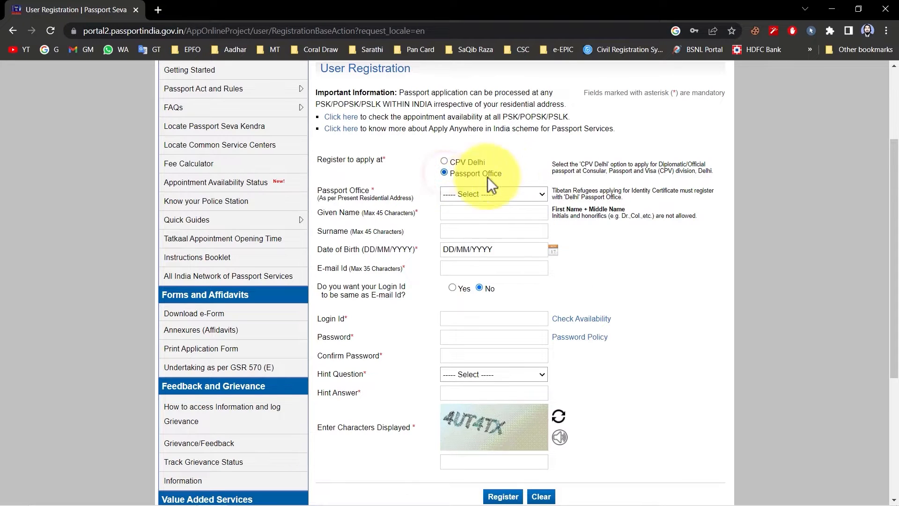
left_click(471, 195)
scroll(495, 253, "down", 4)
scroll(502, 269, "up", 4)
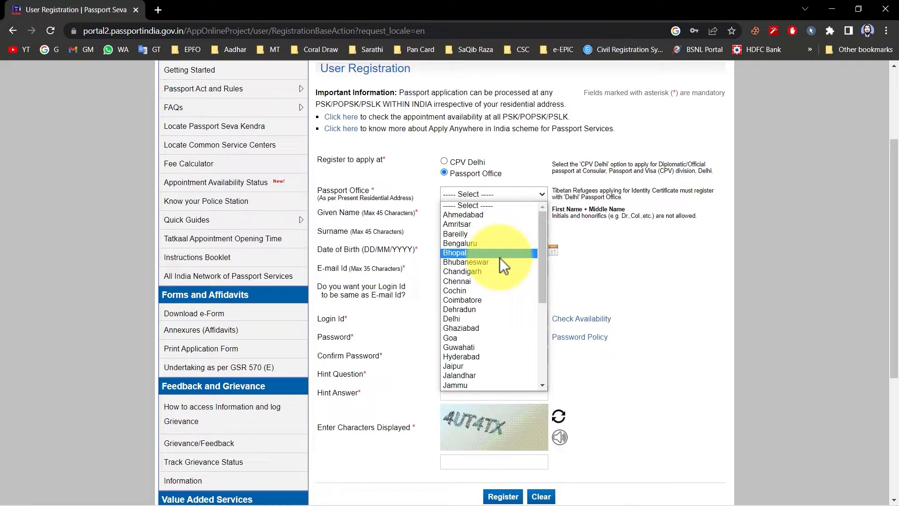
left_click(485, 311)
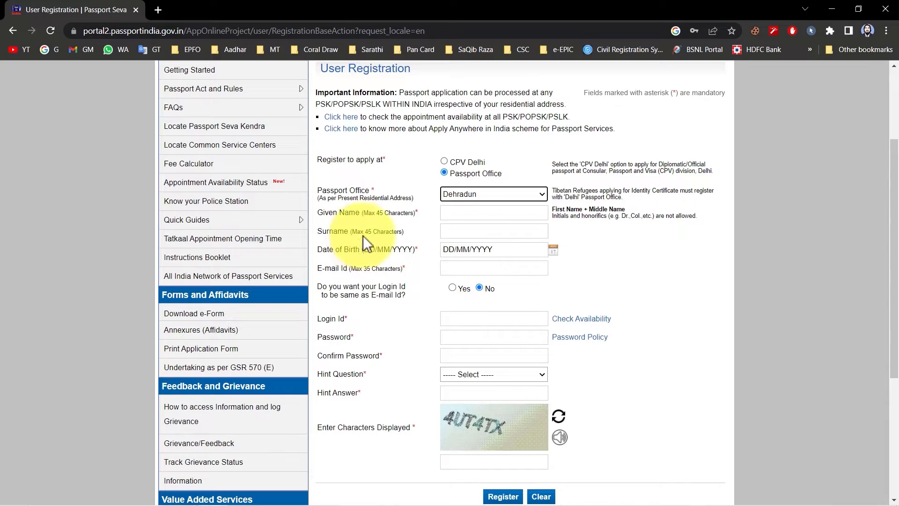
Enter the applicant's date of birth and e-mail address in the registration form.
left_click(587, 213)
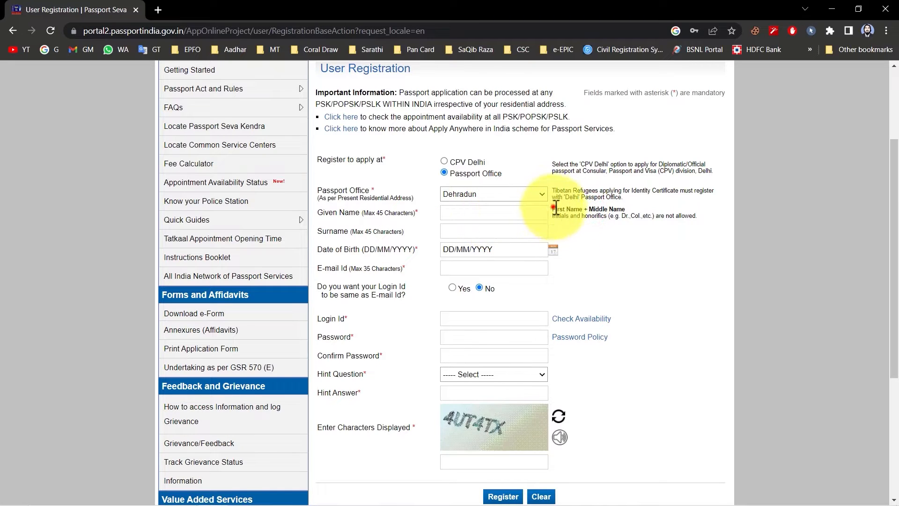
left_click_drag(553, 207, 610, 209)
left_click(607, 251)
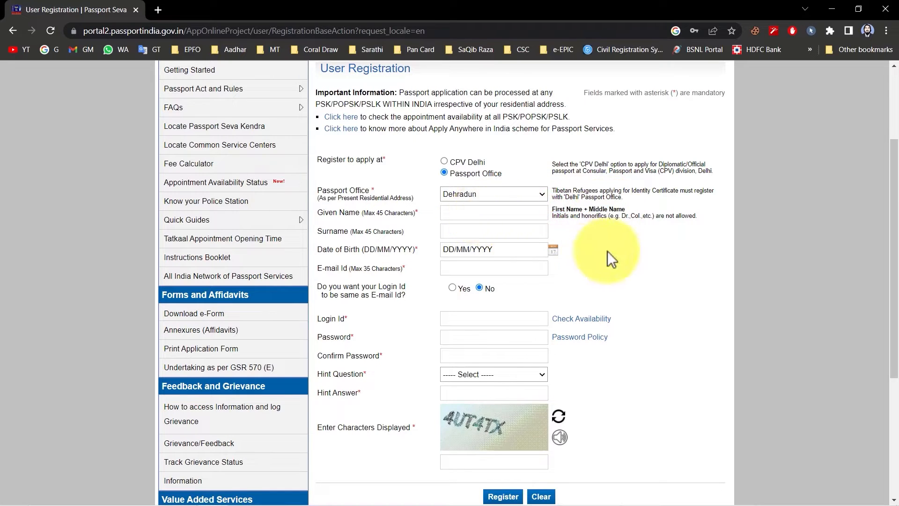
left_click(553, 250)
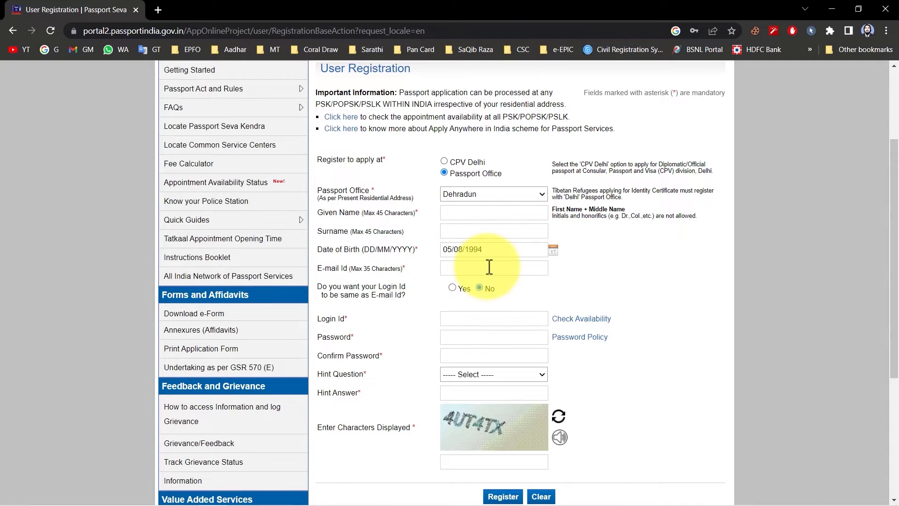
left_click(515, 270)
left_click(520, 294)
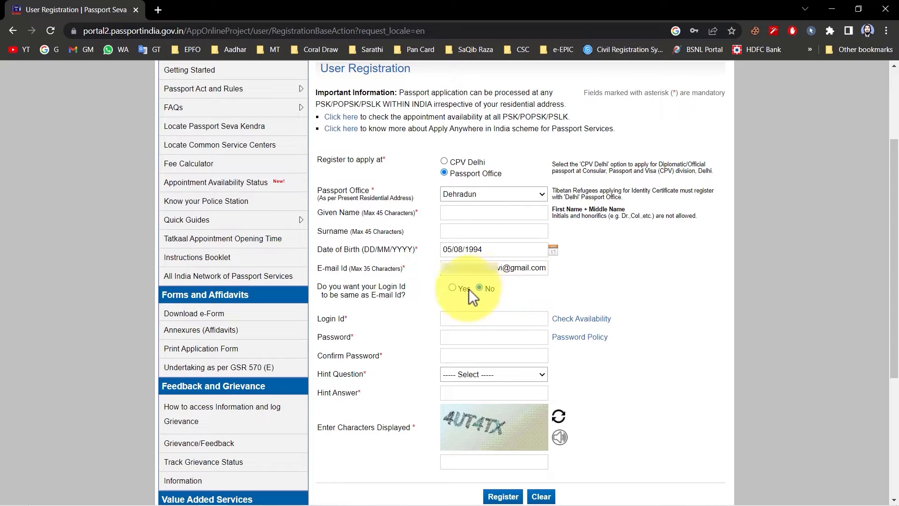
Make the login ID the same as the e-mail ID and check its availability.
left_click(452, 288)
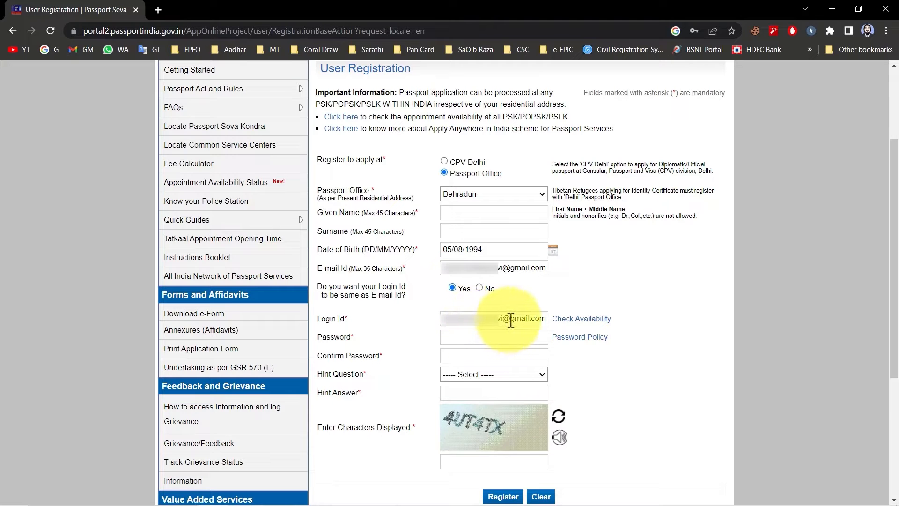
left_click(583, 320)
left_click_drag(441, 332, 508, 335)
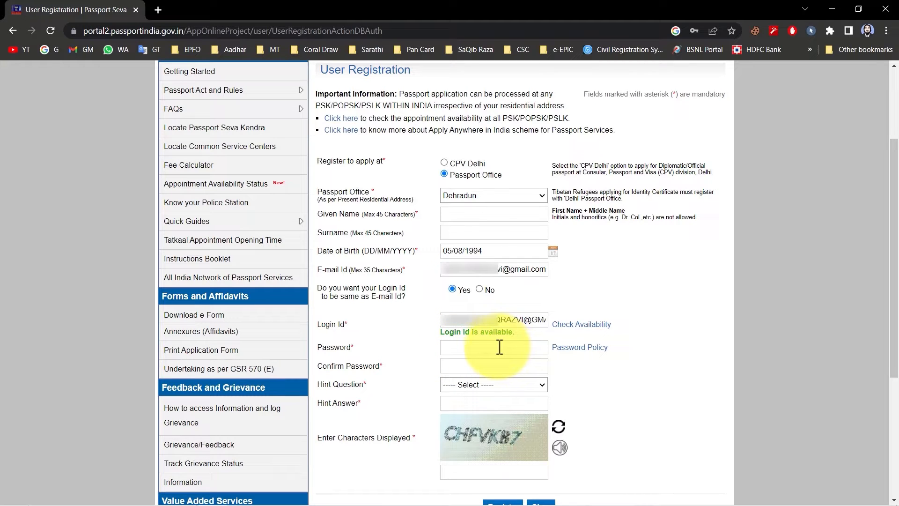
Read the password policy's character and length requirements, then close its window.
left_click(571, 347)
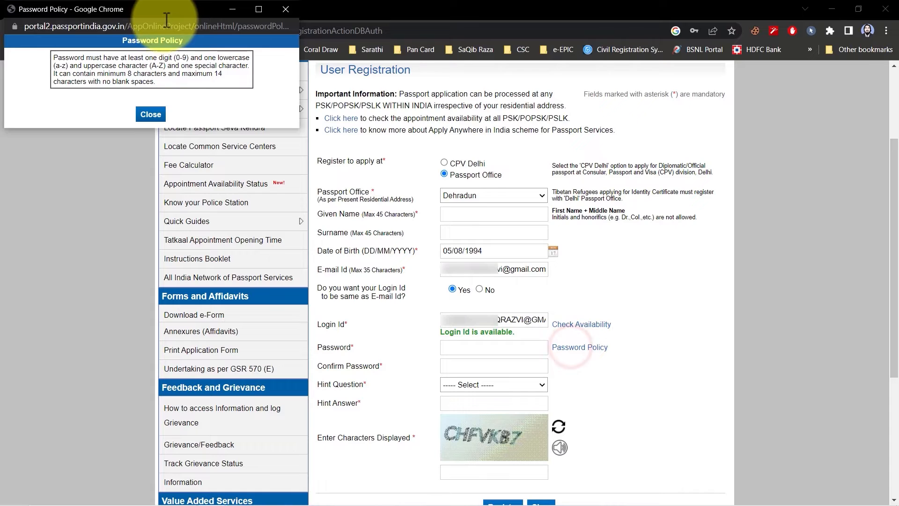
left_click_drag(167, 13, 442, 148)
left_click_drag(392, 193, 491, 193)
left_click_drag(366, 200, 500, 203)
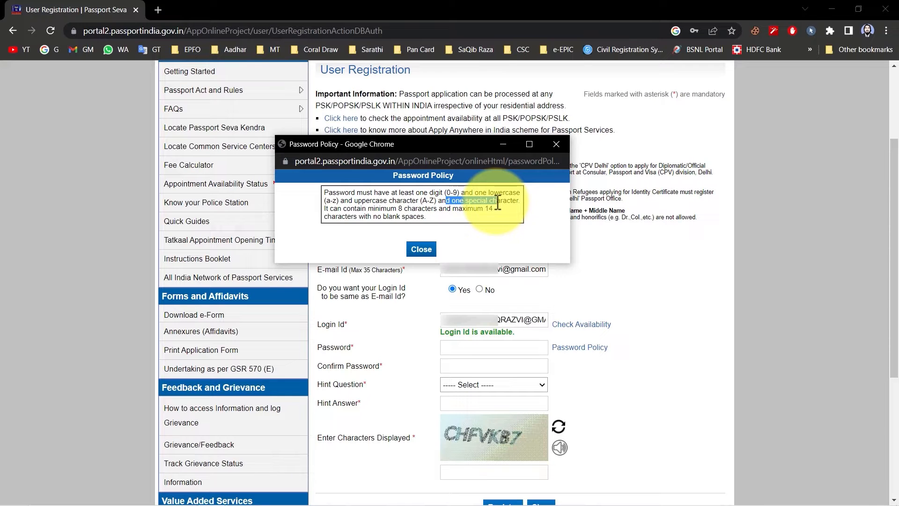
left_click_drag(371, 212, 477, 209)
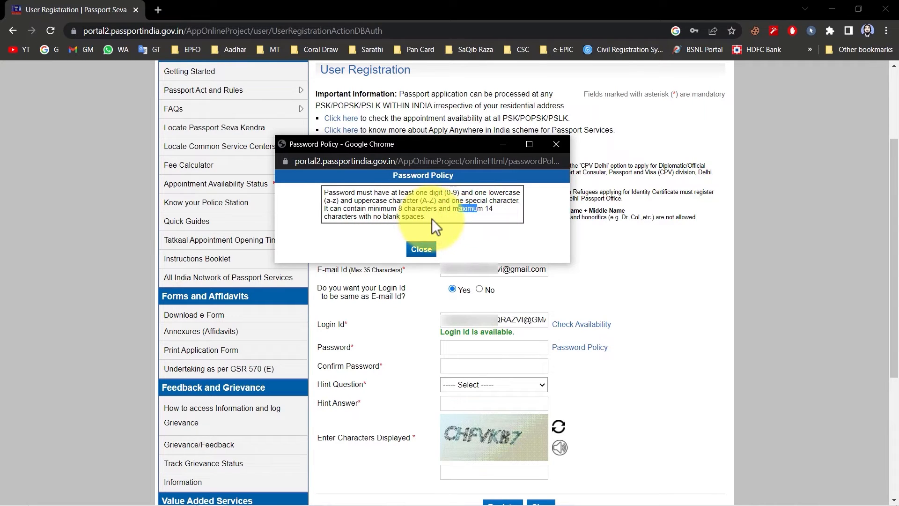
left_click(422, 248)
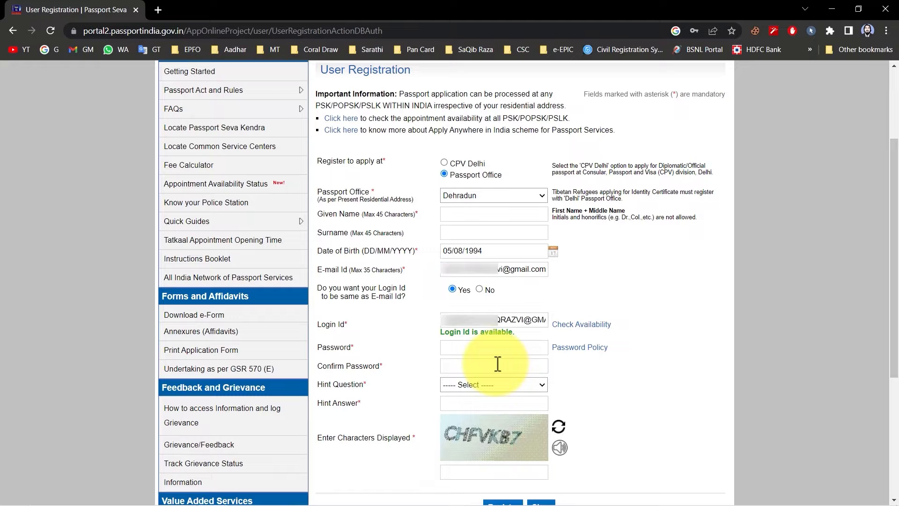
Set the hint question to Birth City and submit the user registration.
left_click(460, 384)
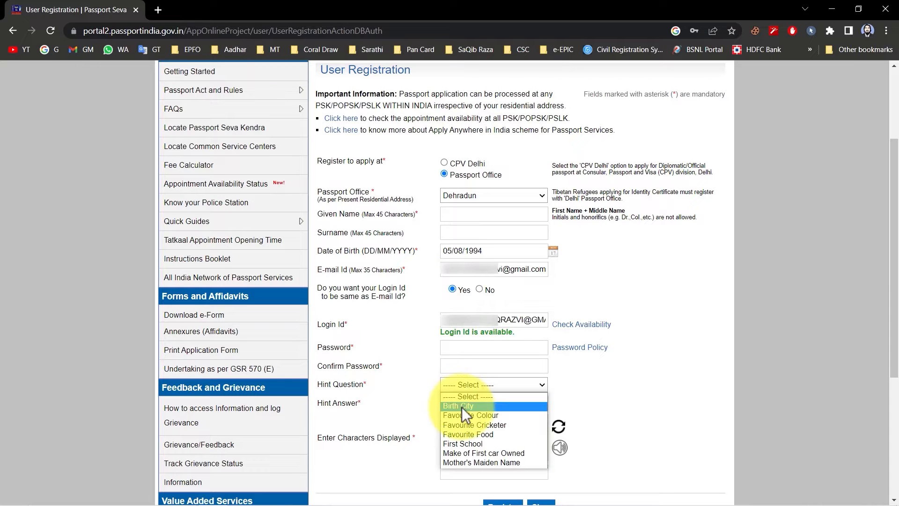
left_click(462, 407)
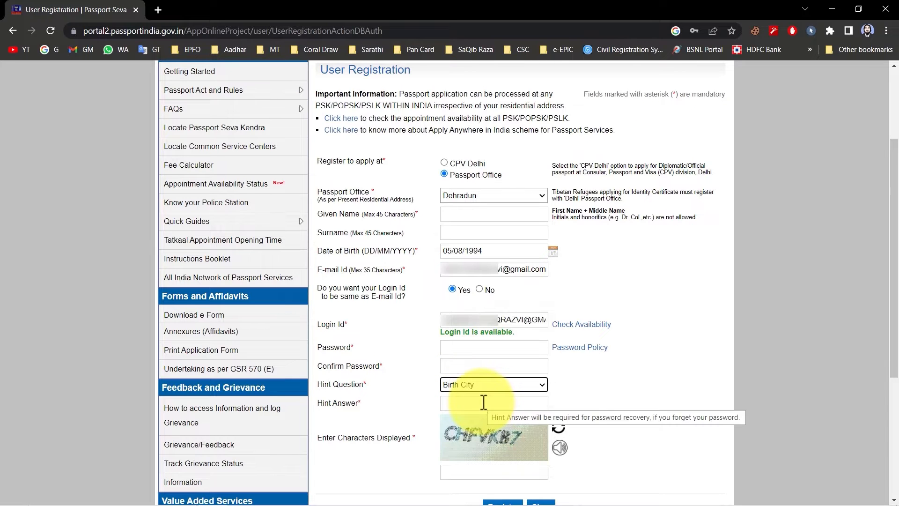
scroll(484, 402, "down", 1)
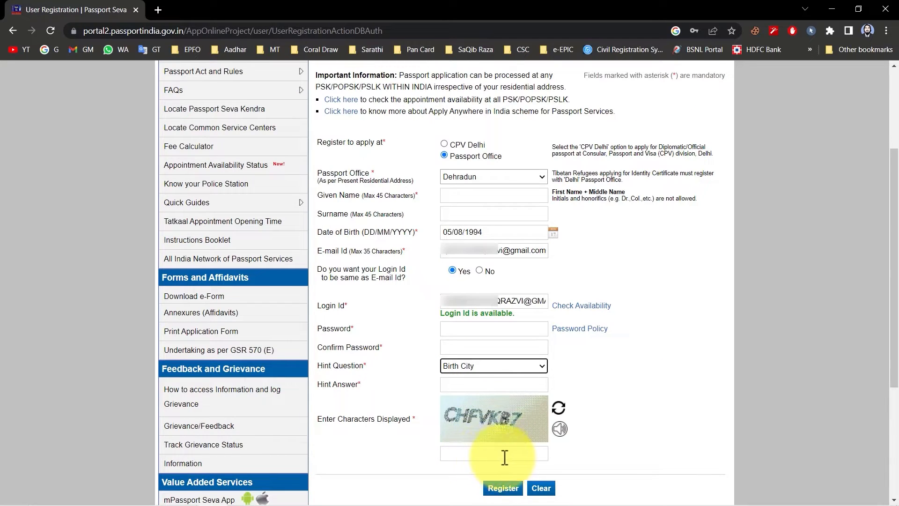
left_click(503, 488)
left_click_drag(319, 210, 712, 211)
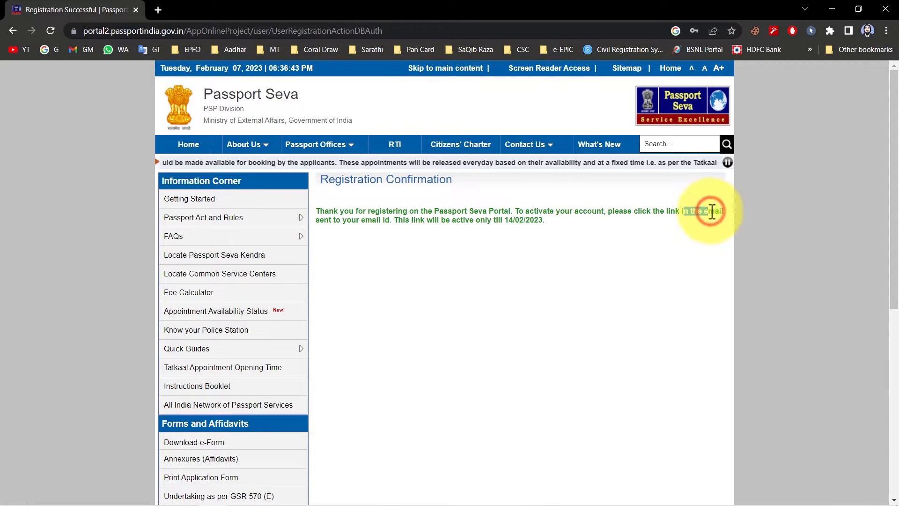
left_click_drag(543, 221, 506, 220)
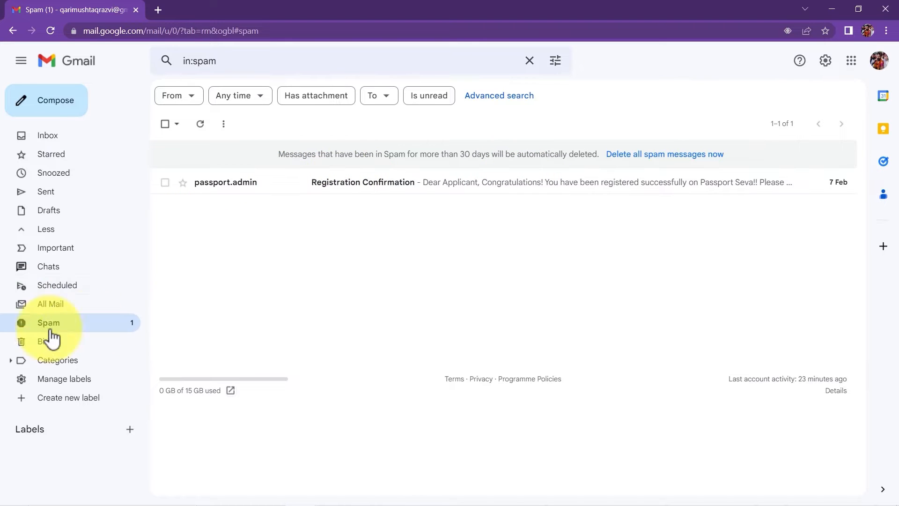
Open the Registration Confirmation message in Gmail's spam folder and follow its account activation link.
left_click(290, 192)
scroll(326, 277, "down", 6)
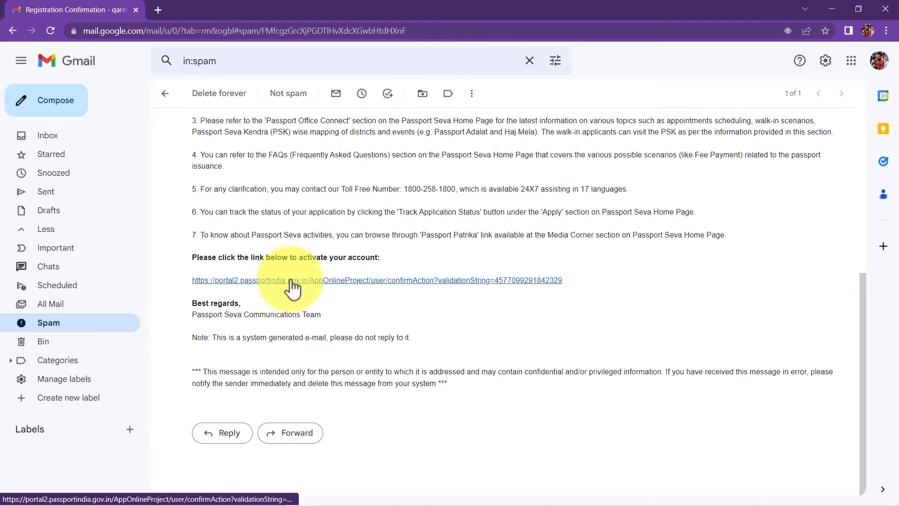
left_click(402, 281)
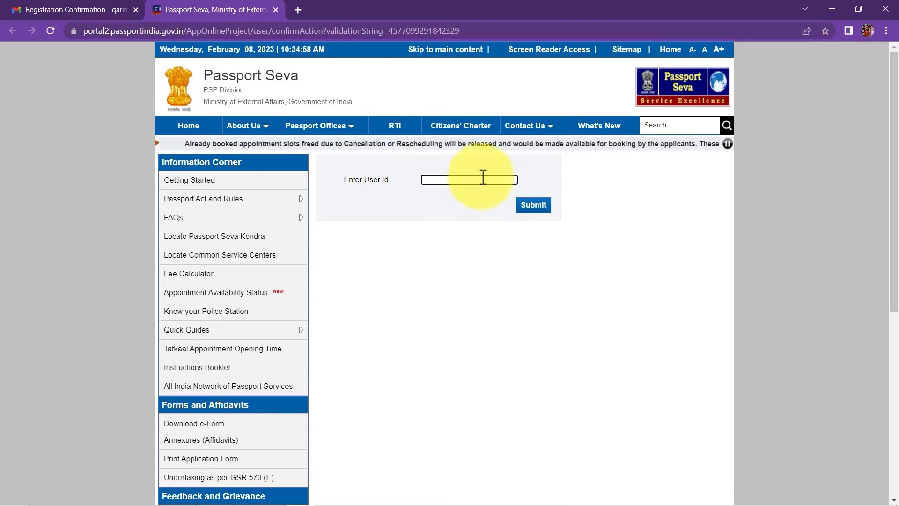
Submit the user ID to activate the Passport Seva account.
left_click(536, 206)
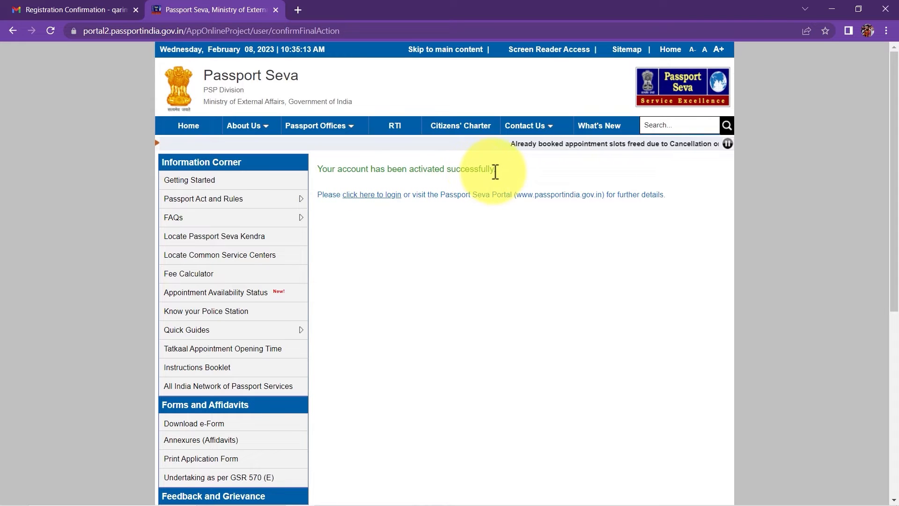
left_click_drag(502, 170, 380, 172)
left_click(380, 171)
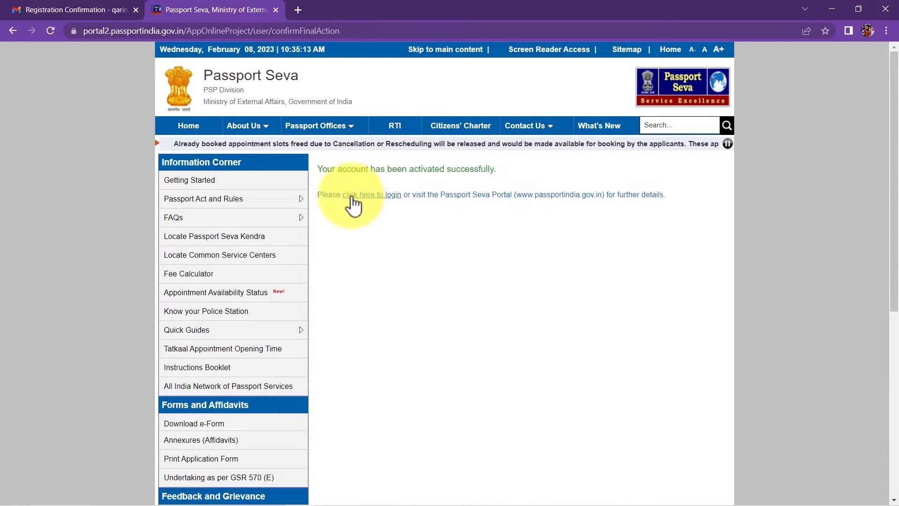
Log in as an existing user with the login ID and account password.
left_click(371, 198)
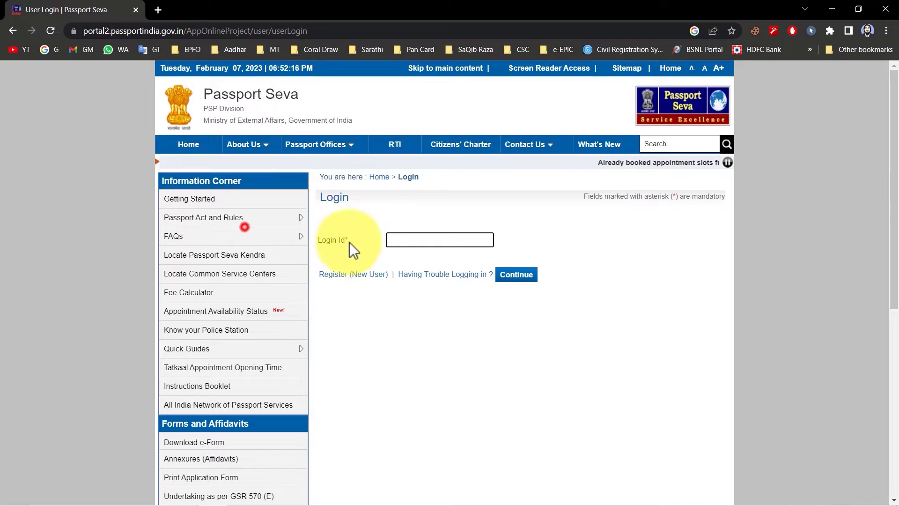
left_click(422, 241)
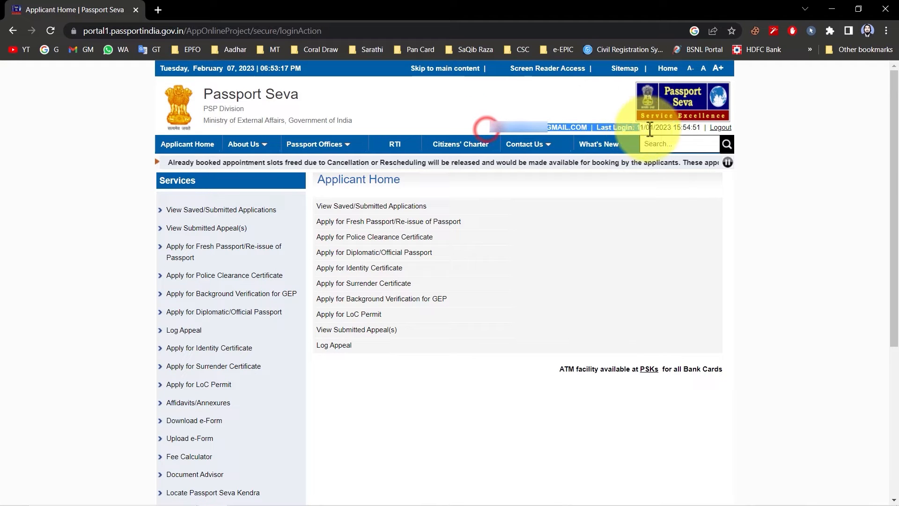
left_click_drag(654, 127, 487, 126)
left_click(403, 185)
left_click(321, 183)
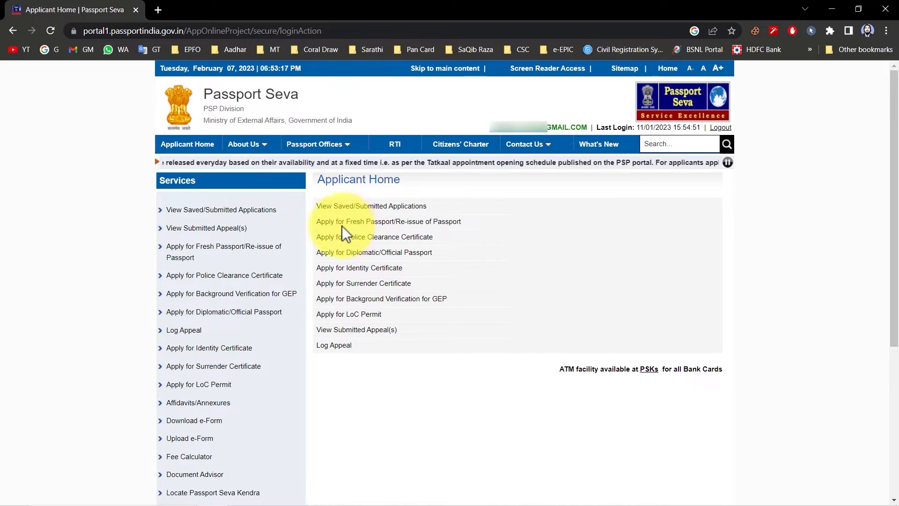
Start an application for a fresh or re-issued passport and choose Re-issue of Passport.
left_click(400, 223)
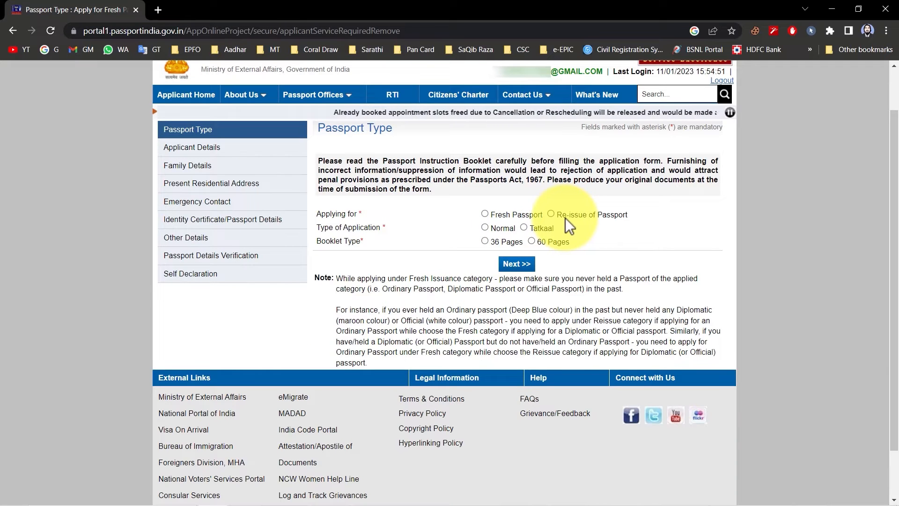
left_click(586, 216)
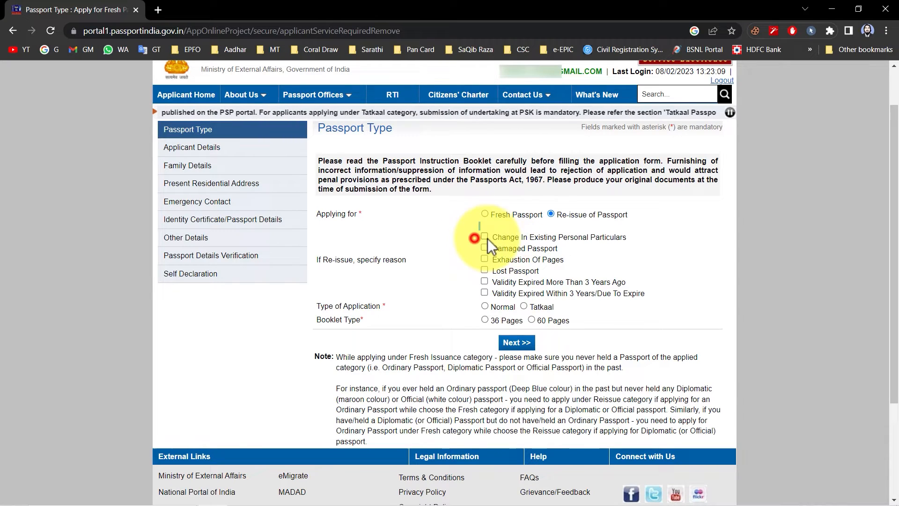
left_click_drag(487, 238, 490, 273)
left_click(479, 256)
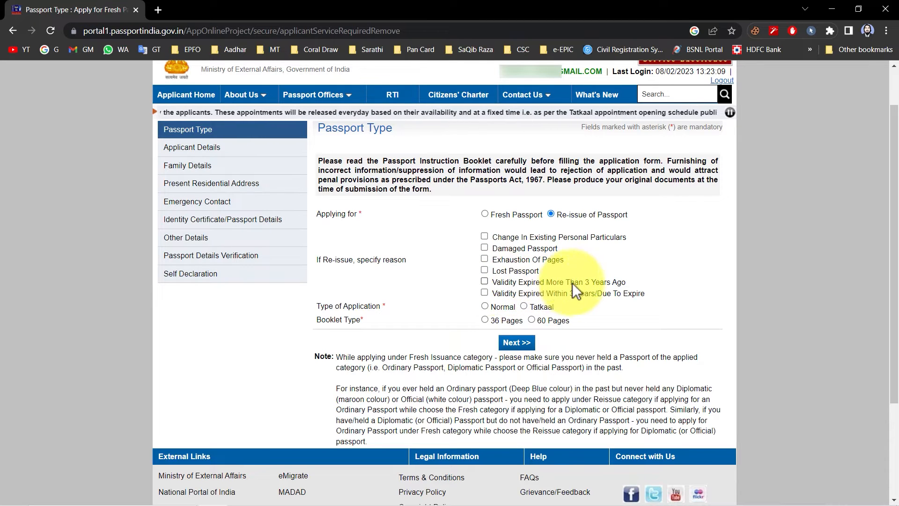
Specify Validity Expired Within 3 Years/Due To Expire as the only reason for re-issue.
left_click(485, 283)
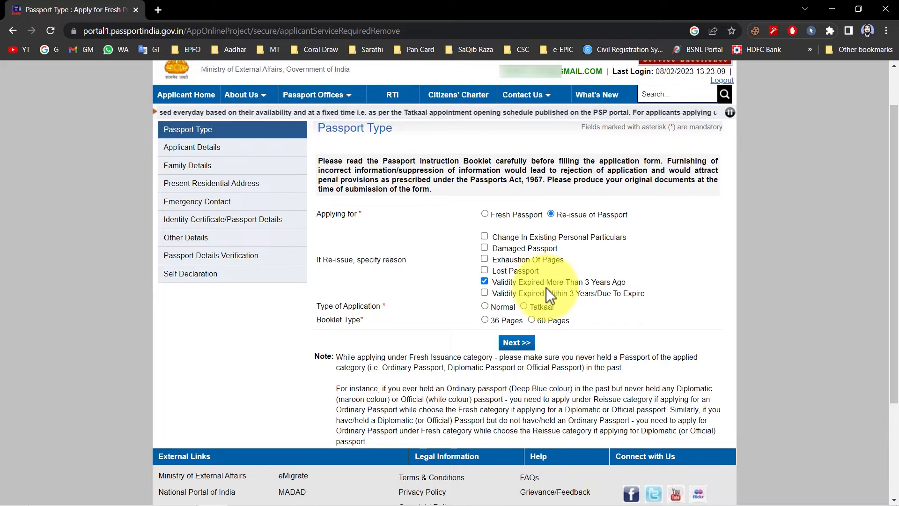
left_click(604, 283)
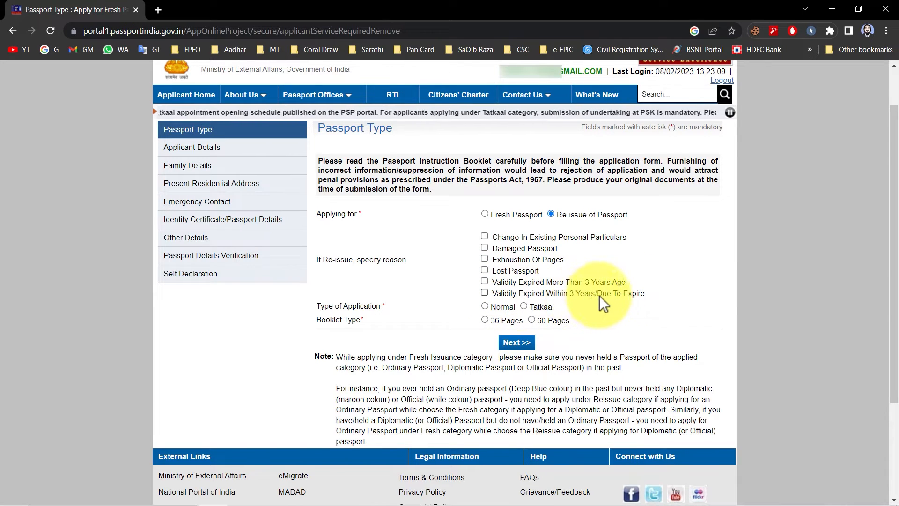
left_click(485, 293)
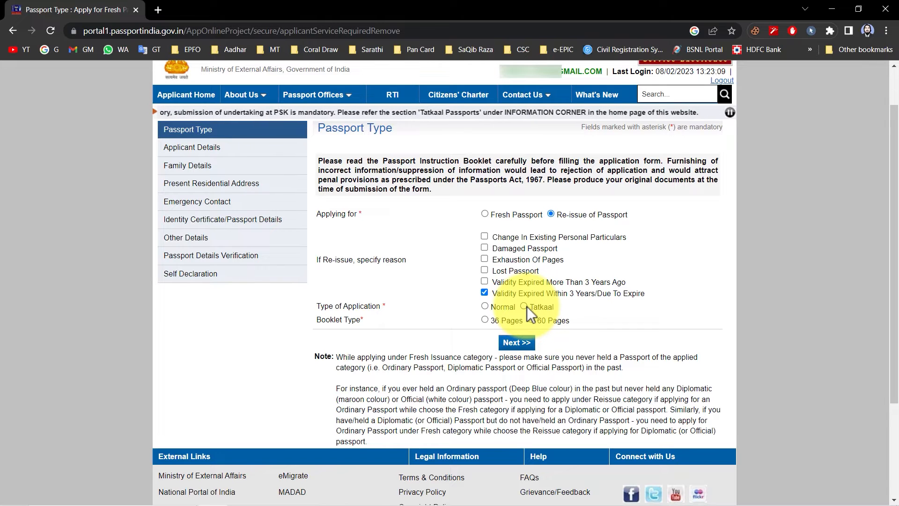
Set the type of application to Normal and the booklet type to 36 Pages.
left_click(485, 306)
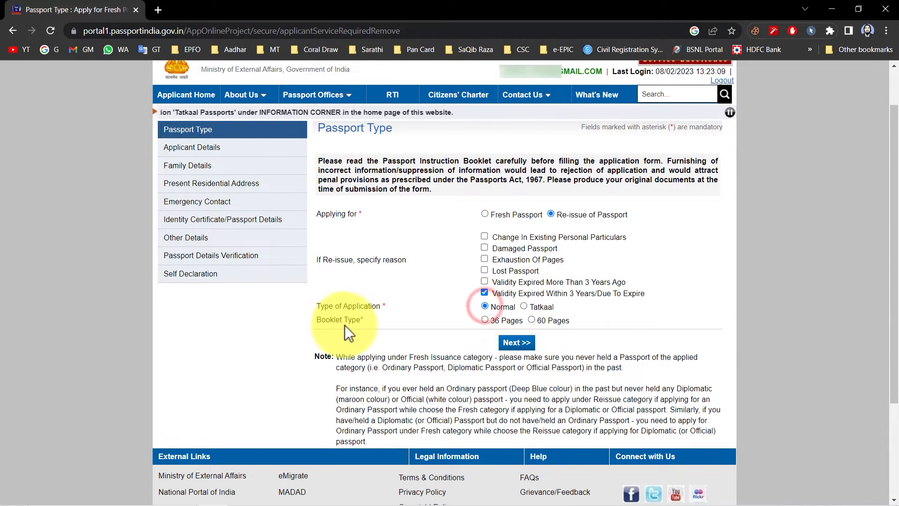
left_click(486, 320)
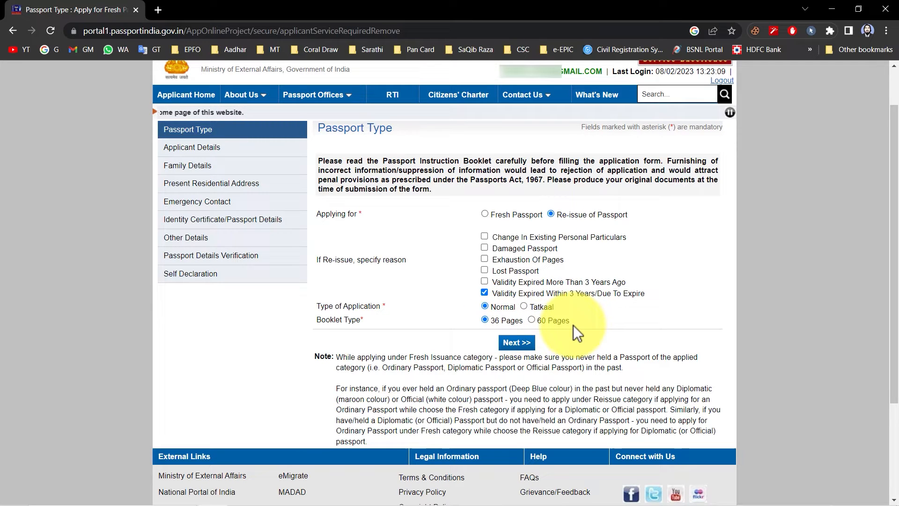
Proceed to the applicant details, set the gender to Male, and answer No to having aliases or a changed name.
left_click(517, 344)
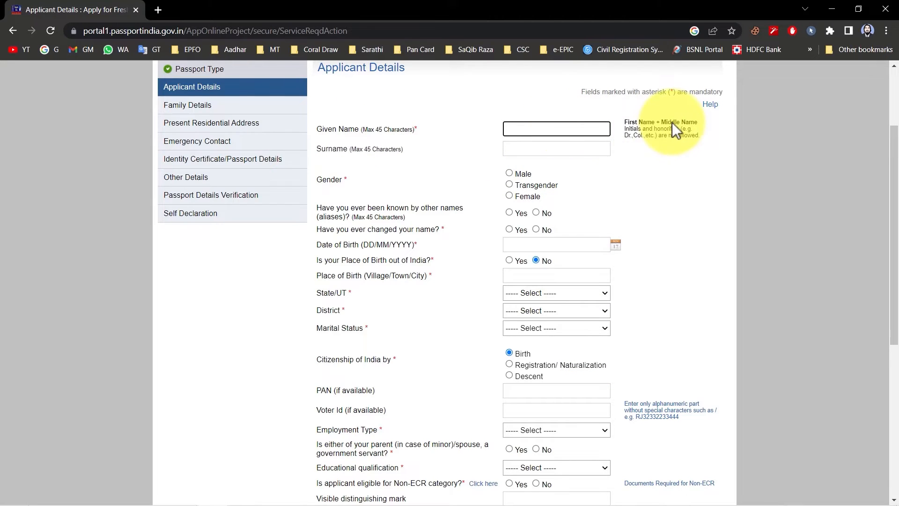
left_click(509, 172)
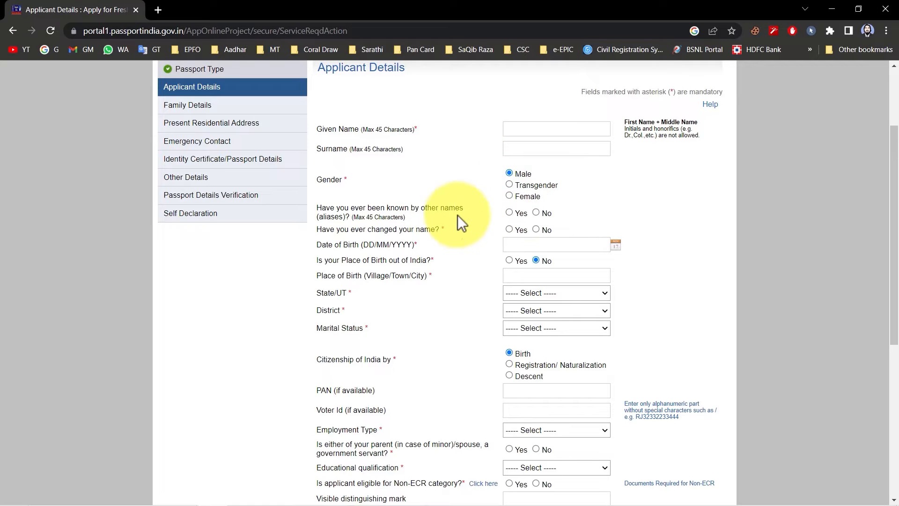
left_click(510, 212)
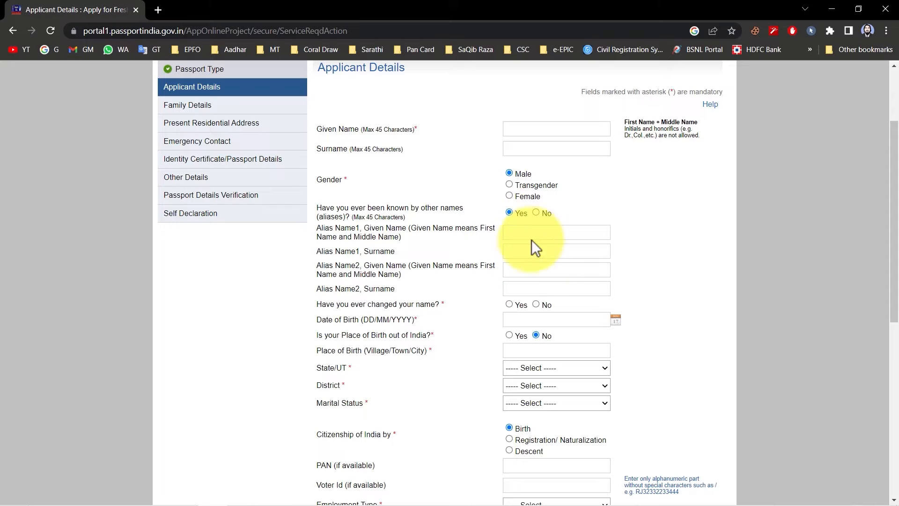
left_click(537, 213)
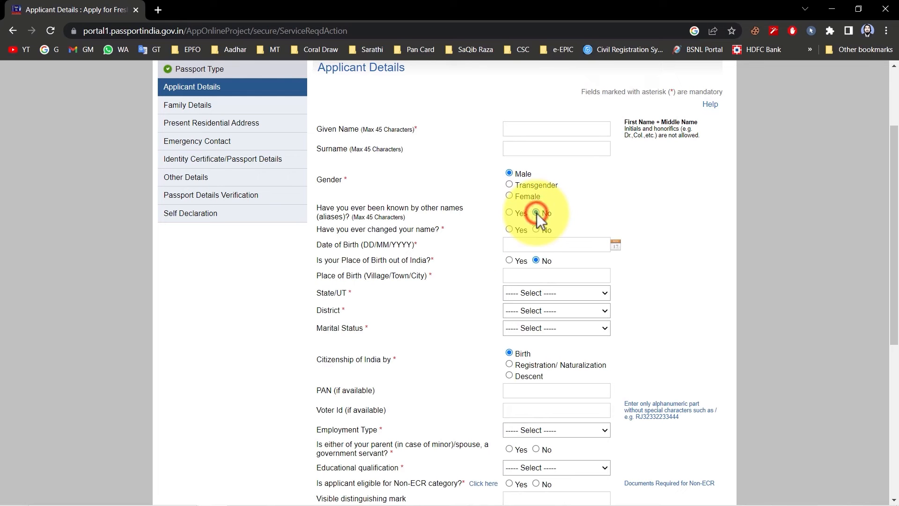
left_click(510, 229)
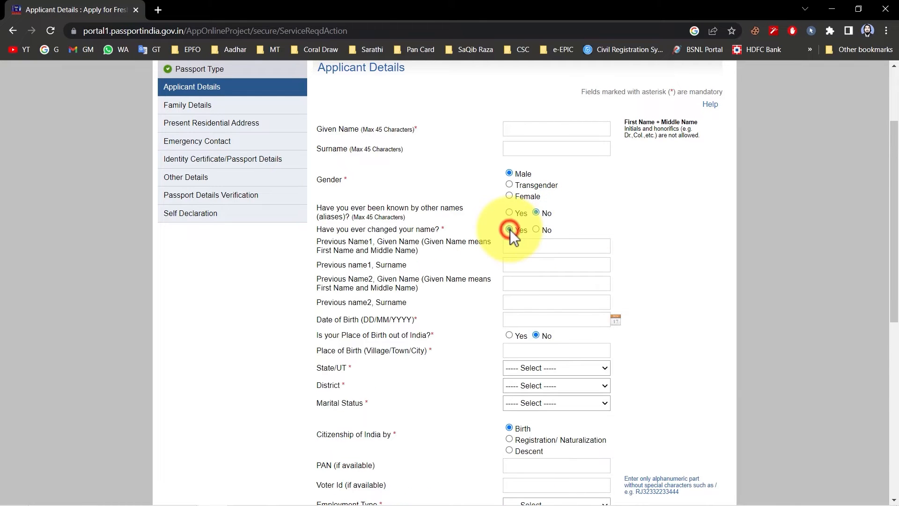
left_click(536, 229)
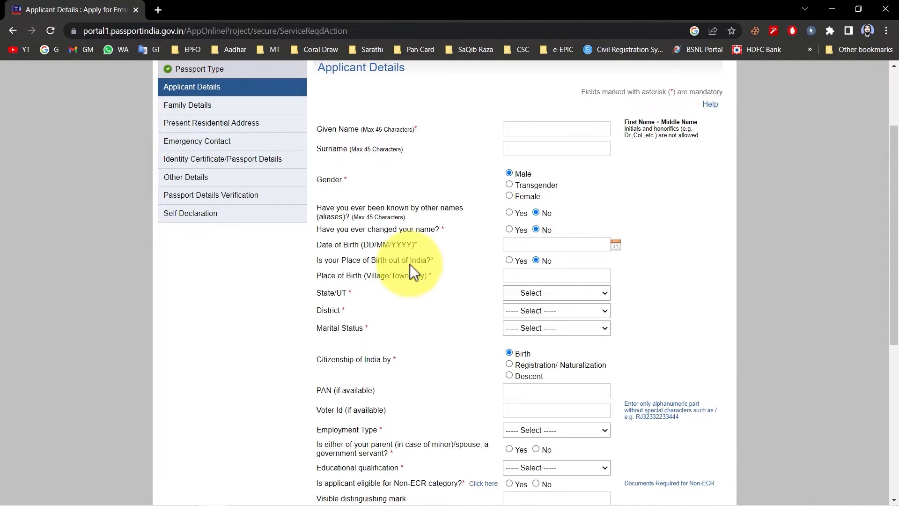
Answer No to the place of birth being out of India and set its state to Uttarakhand and district to Haridwar.
left_click(509, 260)
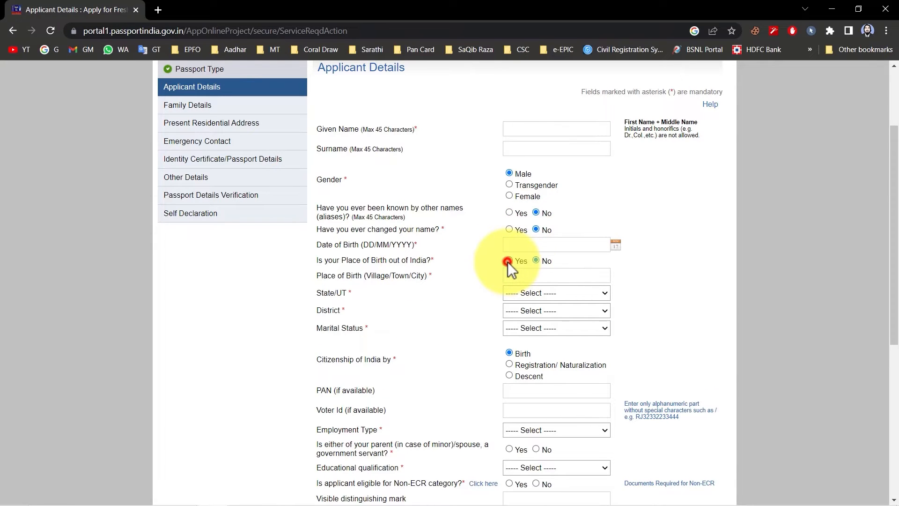
left_click(536, 260)
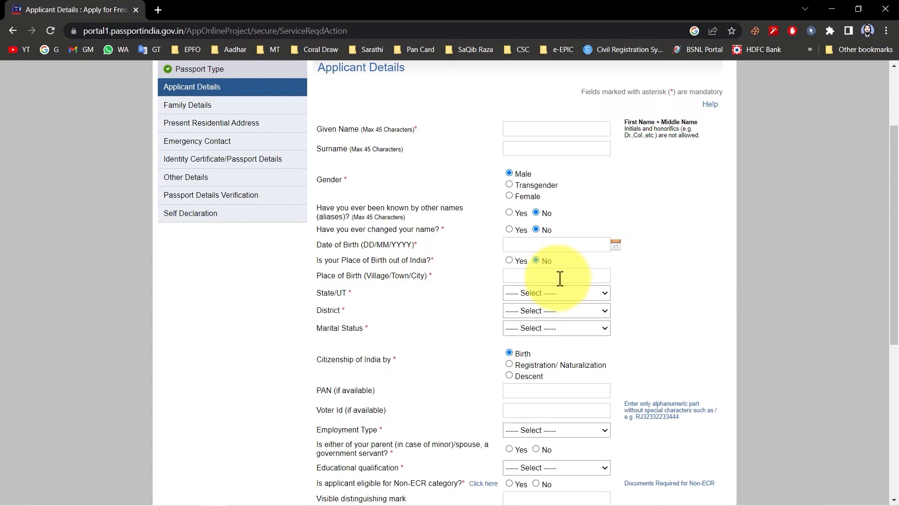
left_click(515, 297)
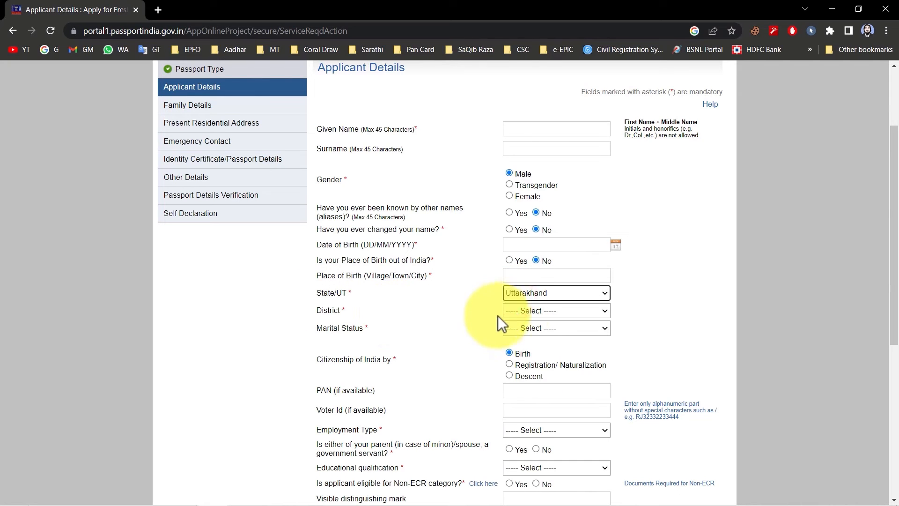
left_click(515, 313)
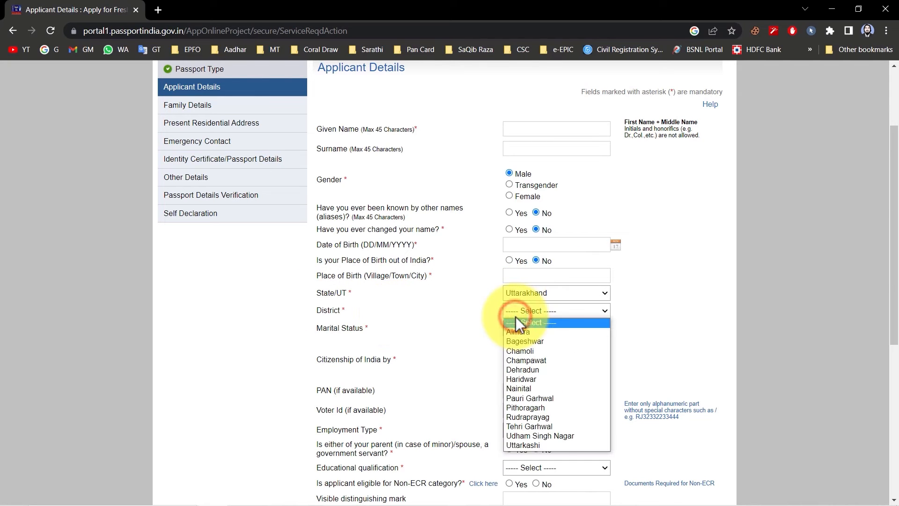
left_click(519, 376)
Set the applicant's marital status to Single.
left_click(536, 329)
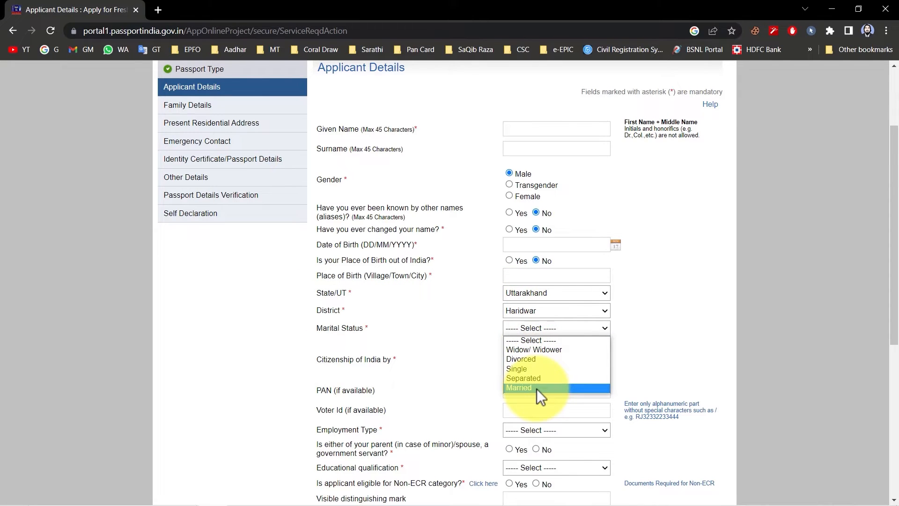
left_click(516, 368)
left_click_drag(317, 361, 397, 358)
left_click(397, 358)
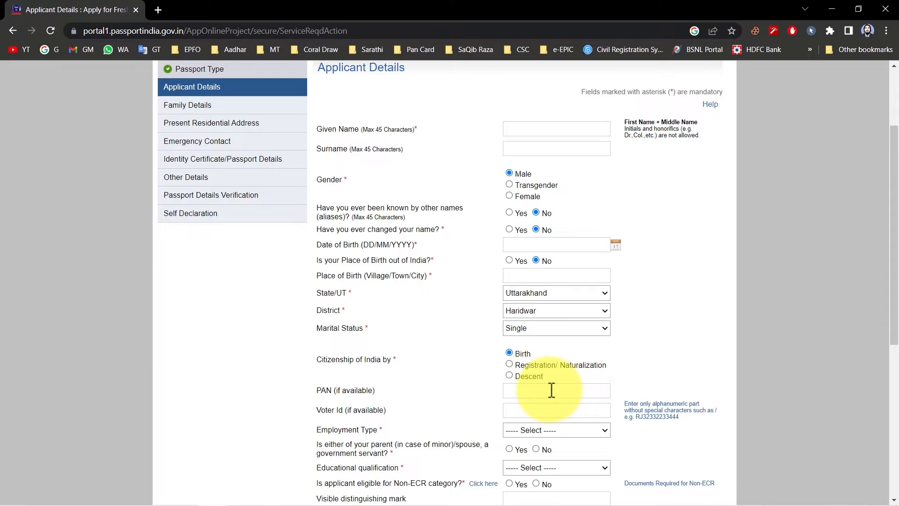
Examine the optional PAN and Voter Id fields in the applicant details.
mouse_move(317, 389)
left_mouse_down()
mouse_move(335, 390)
mouse_move(339, 411)
mouse_move(386, 415)
mouse_move(316, 389)
left_mouse_up()
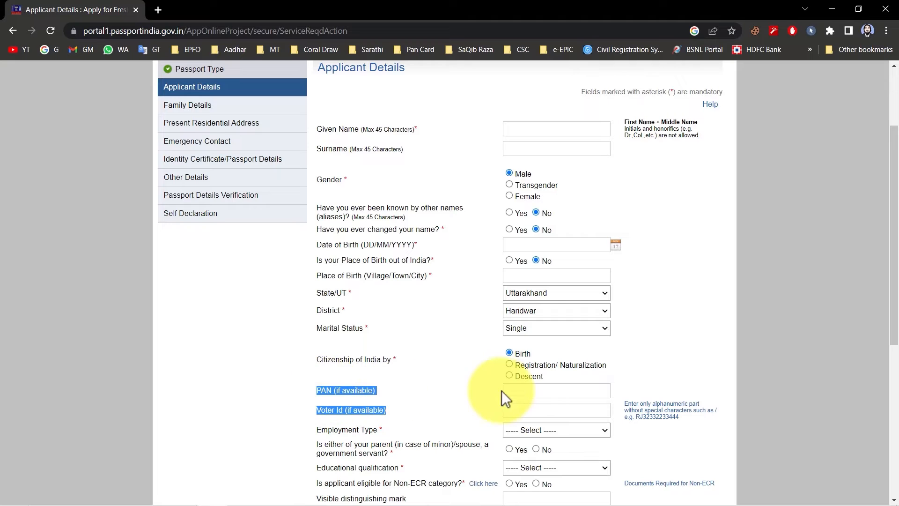
left_click(463, 403)
left_click_drag(394, 412, 334, 414)
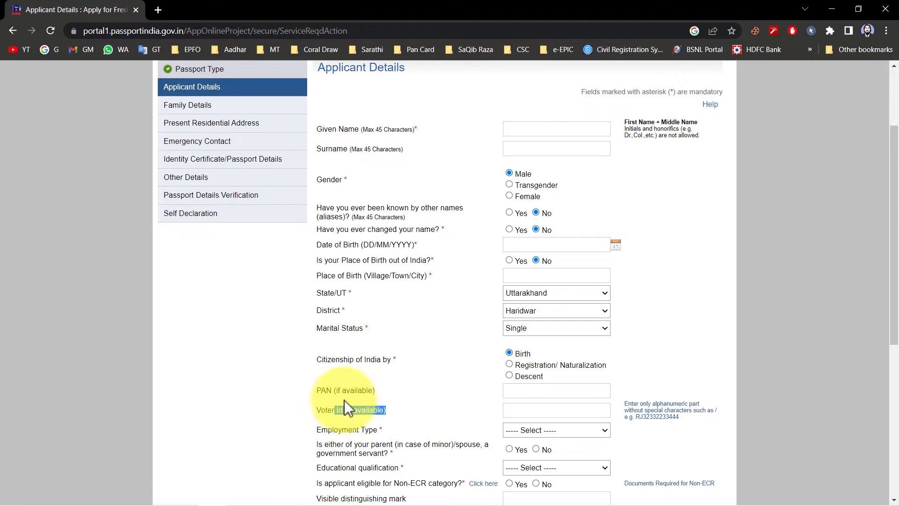
left_click(422, 412)
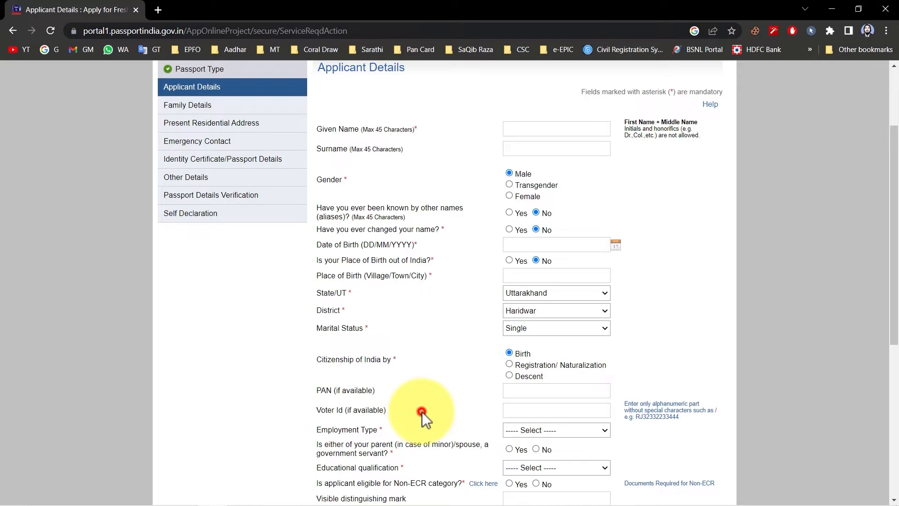
left_click_drag(385, 412, 327, 412)
left_click(325, 412)
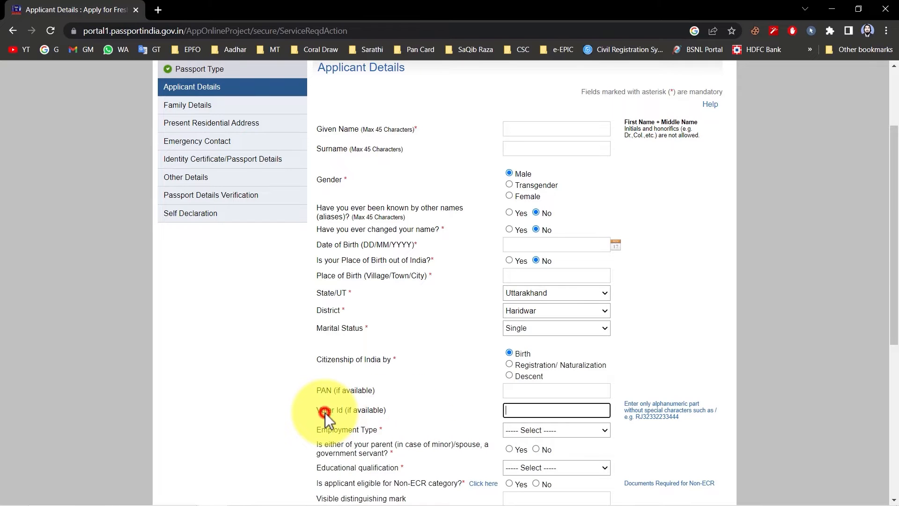
left_click_drag(320, 392, 338, 389)
left_click(342, 390)
left_click(319, 390)
left_click(319, 408)
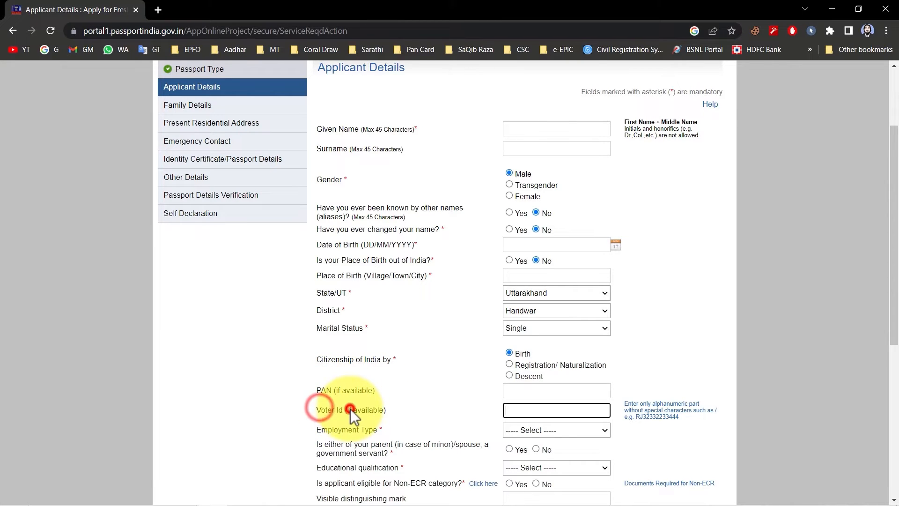
left_click_drag(387, 410, 362, 410)
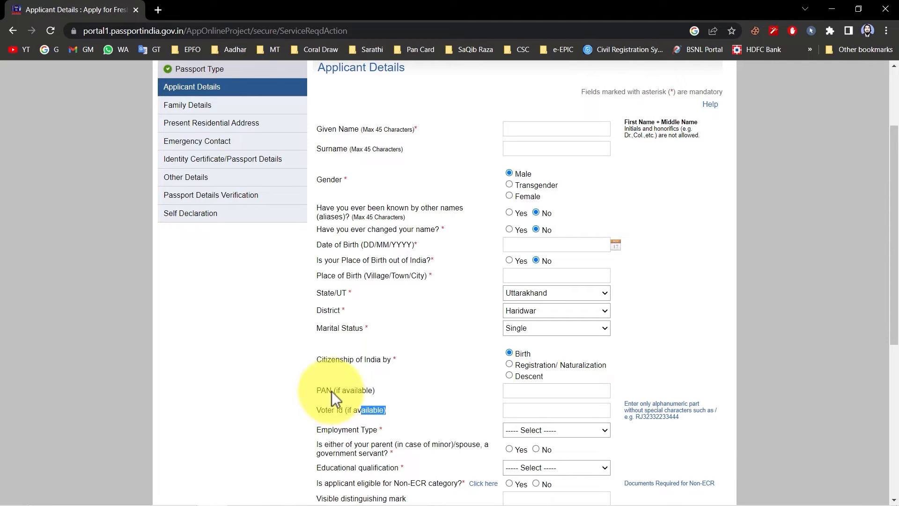
left_click_drag(332, 410, 358, 409)
Set the employment type to Self Employed and answer No to a parent or spouse being a government servant.
scroll(380, 375, "down", 3)
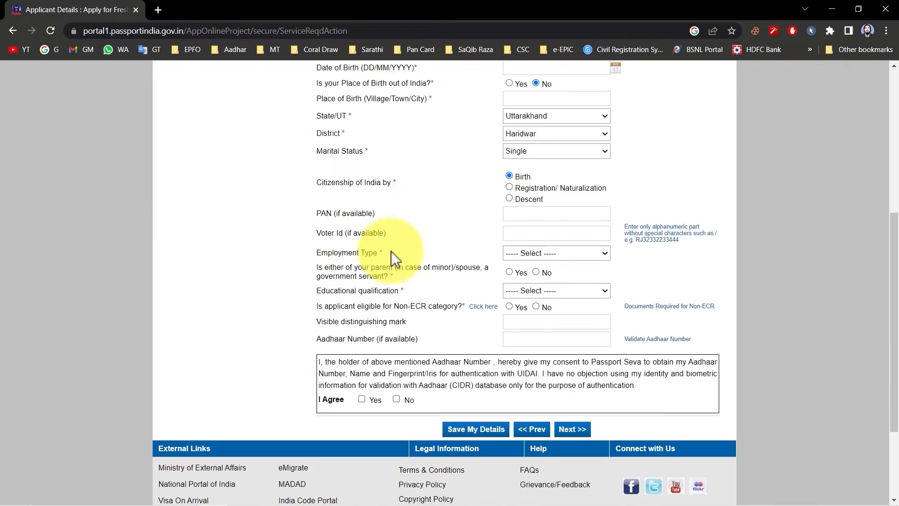
left_click(561, 254)
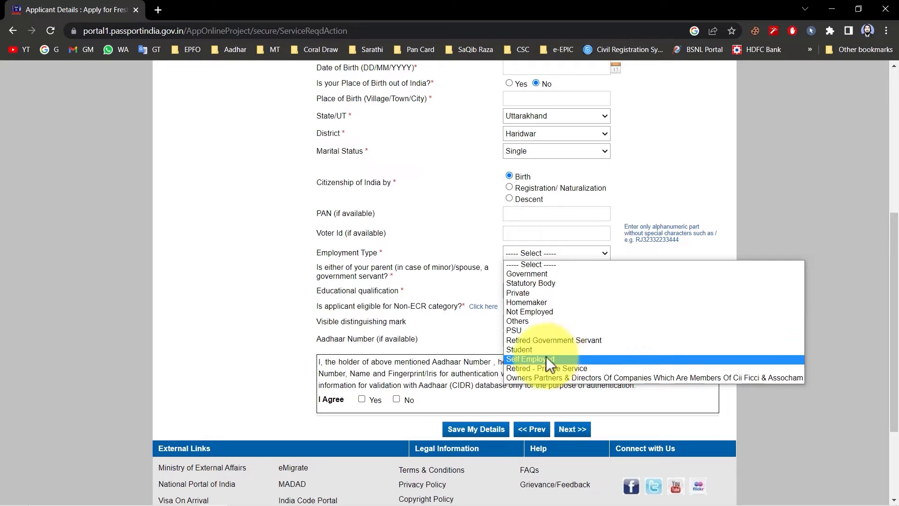
left_click(569, 358)
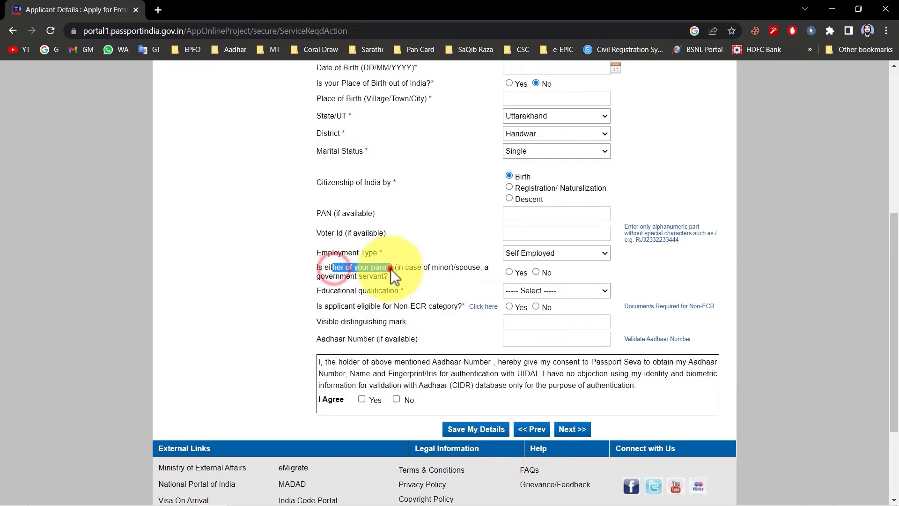
left_click(538, 273)
Set the educational qualification to 10th Pass And Above and mark the applicant as eligible for the Non-ECR category.
left_click_drag(327, 295, 386, 294)
left_click(386, 294)
left_click(513, 292)
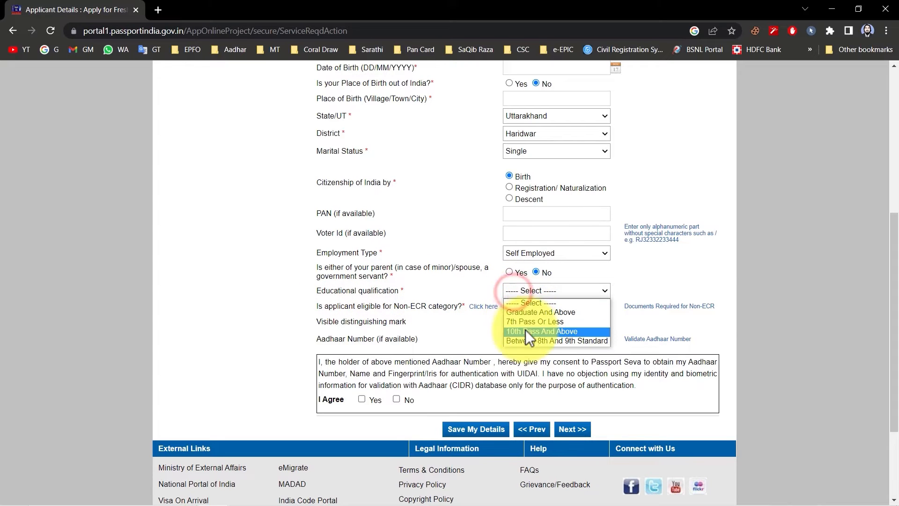
left_click(520, 311)
left_click_drag(363, 306, 423, 310)
left_click(436, 304)
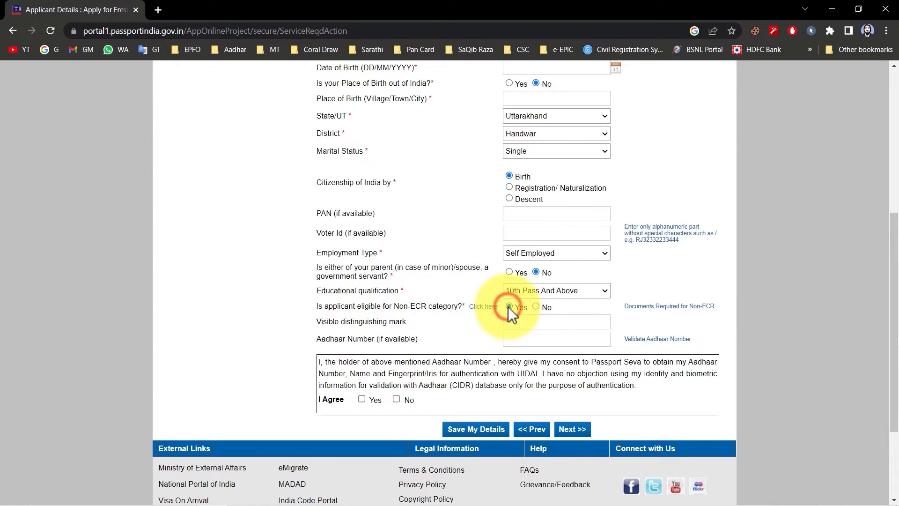
left_click_drag(459, 308, 403, 308)
left_click(403, 309)
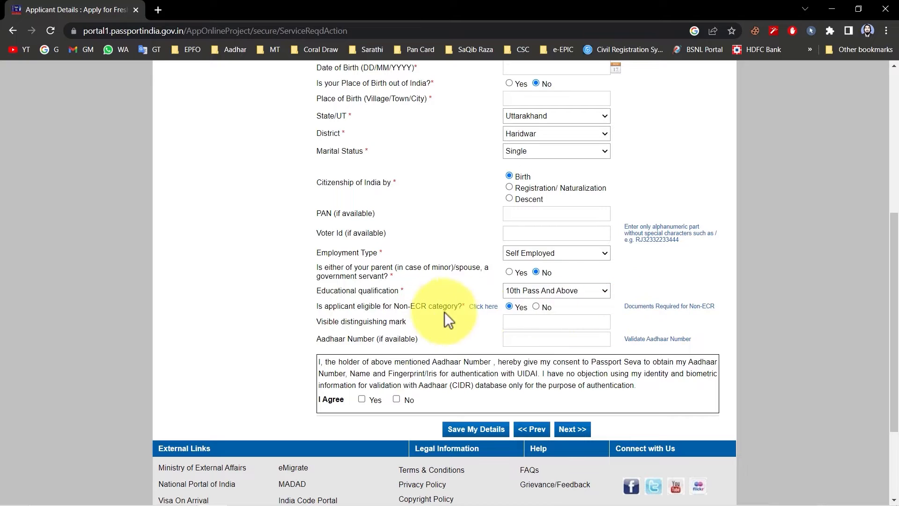
Review the list of documents required for Non-ECR and close it.
left_click(683, 315)
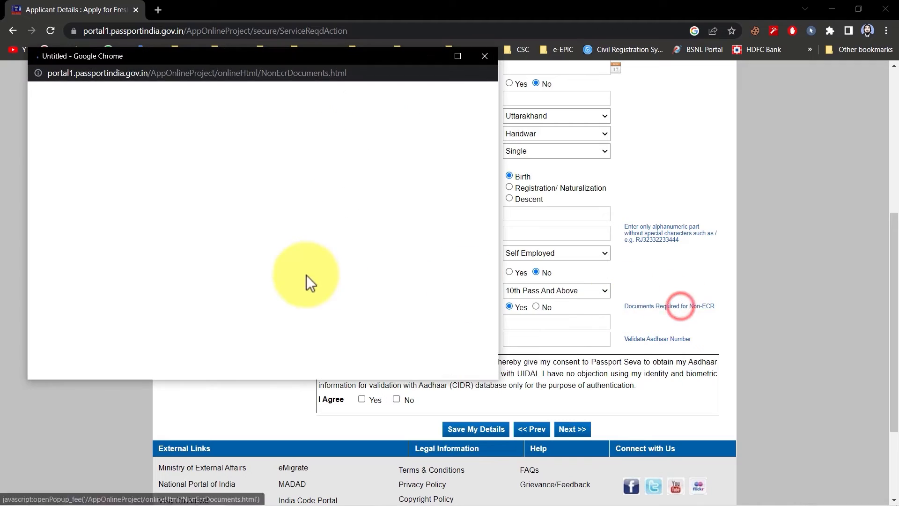
scroll(333, 212, "down", 15)
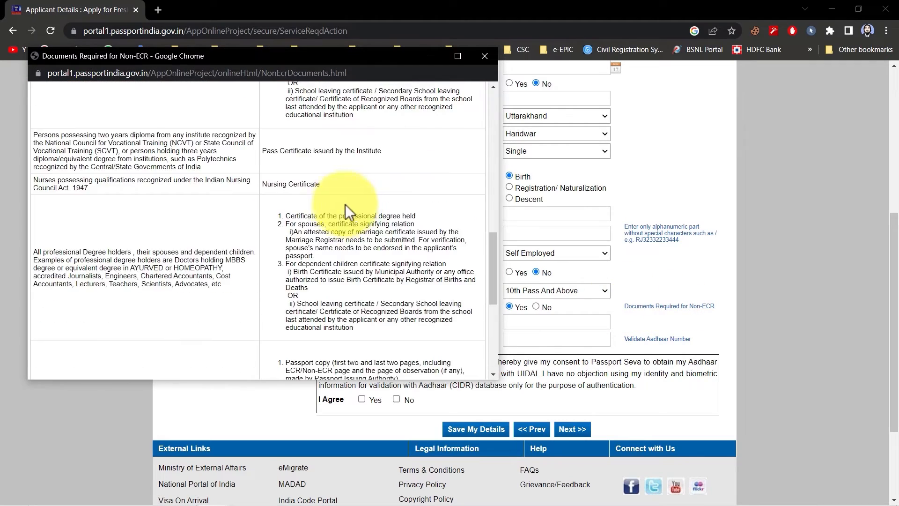
scroll(344, 211, "up", 15)
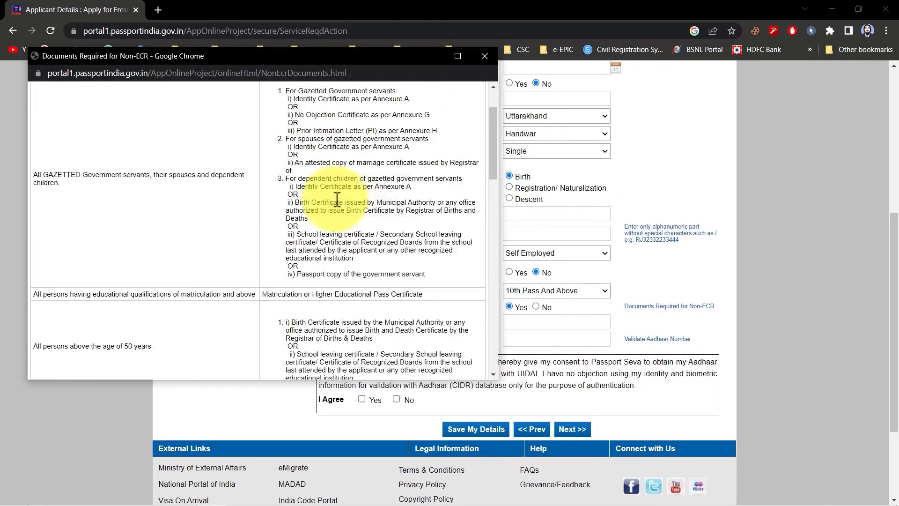
left_click(479, 59)
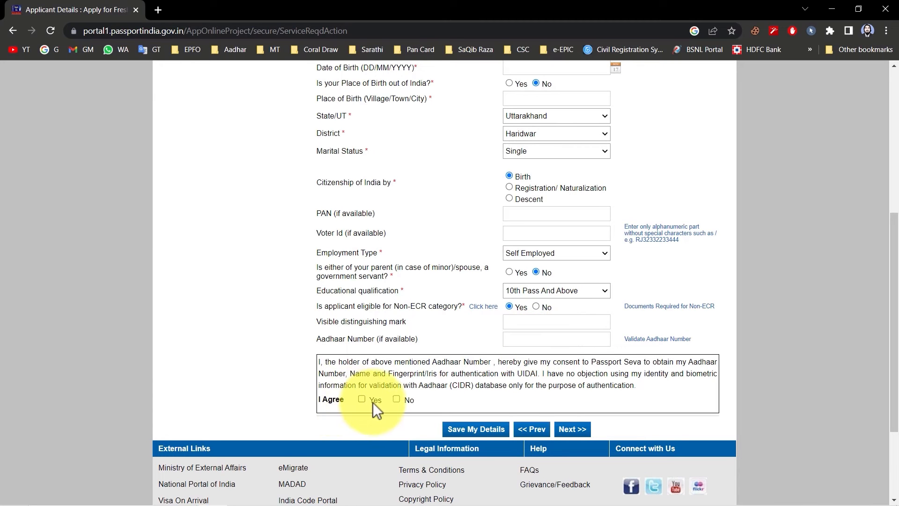
Agree to the Aadhaar authentication consent with Yes and continue to the family details.
left_click_drag(410, 363, 493, 364)
left_click(493, 364)
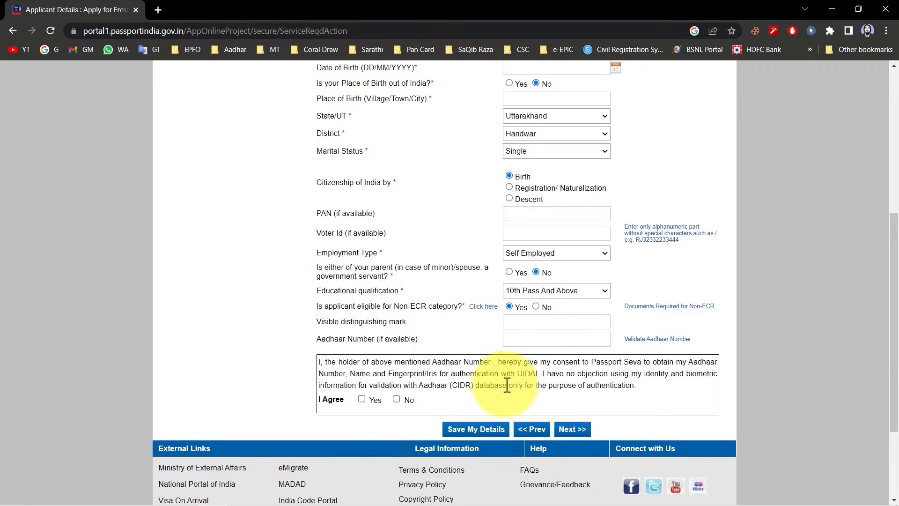
left_click(362, 399)
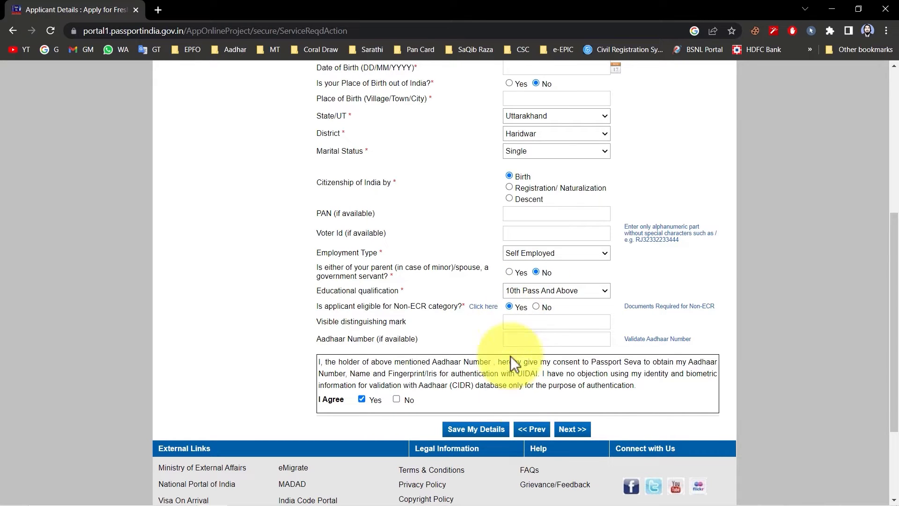
left_click(573, 429)
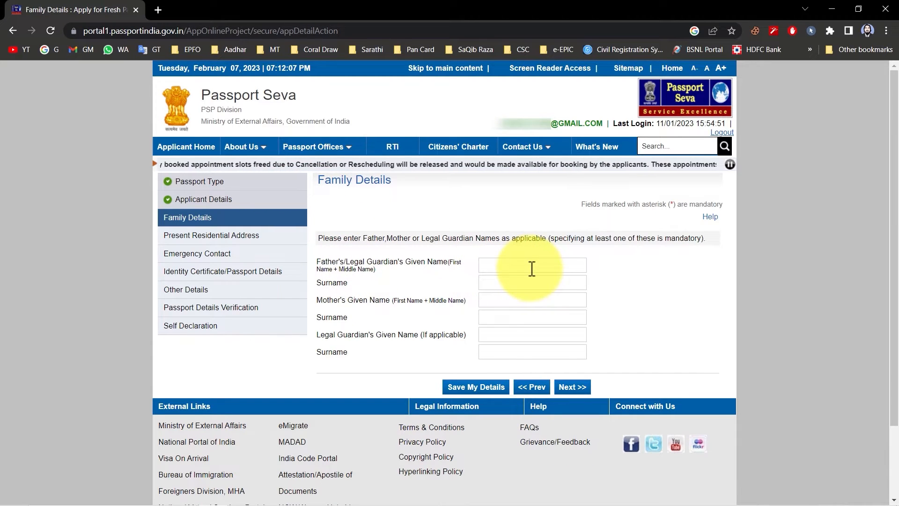
Go through the father's, mother's and legal guardian's name fields and continue to the present residential address.
left_click(527, 283)
left_click(538, 300)
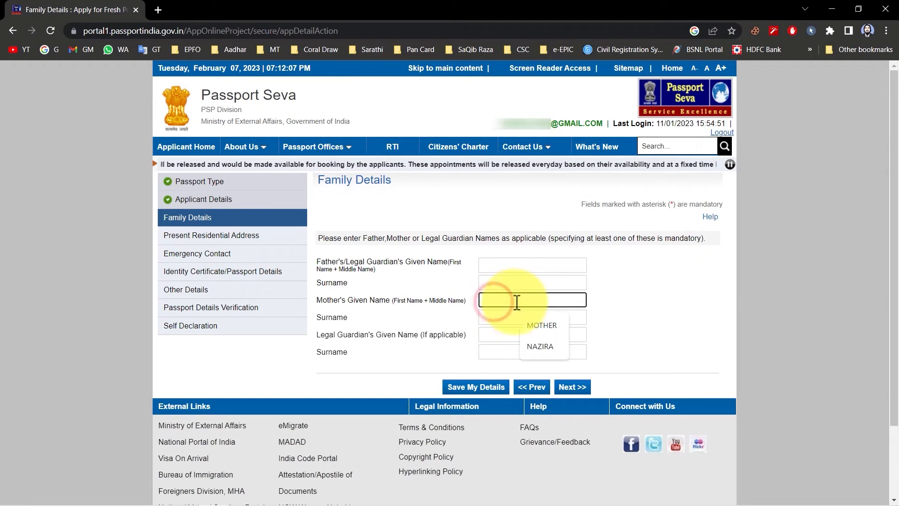
left_click(498, 317)
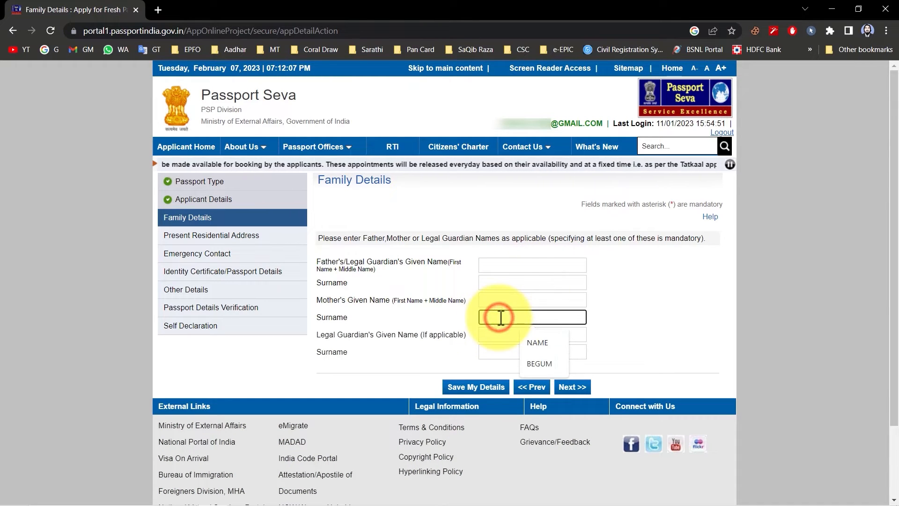
left_click(503, 335)
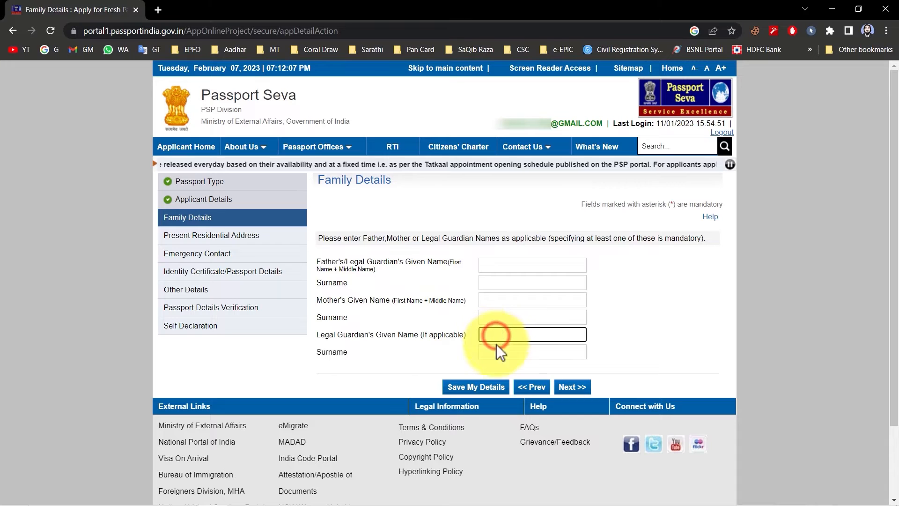
left_click(572, 387)
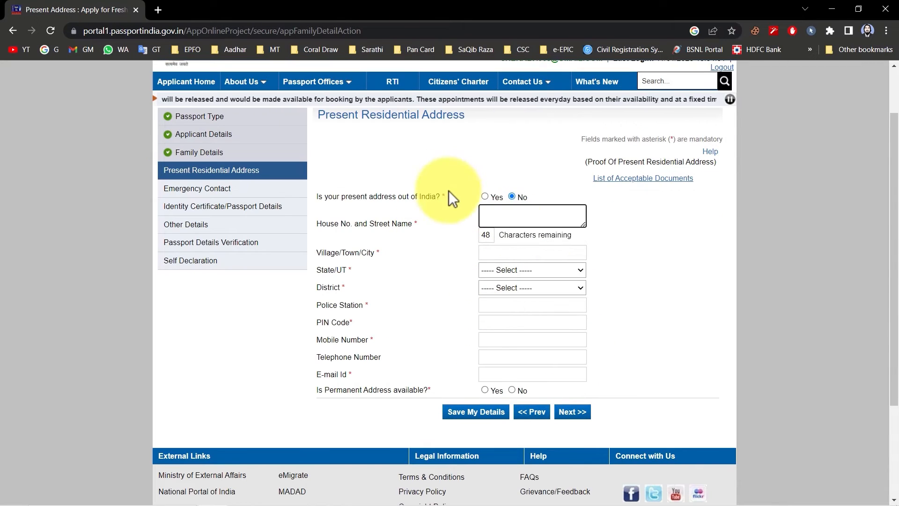
Keep the present address within India and set its state to Uttarakhand and its district to Haridwar.
left_click_drag(342, 195, 425, 195)
left_click(421, 195)
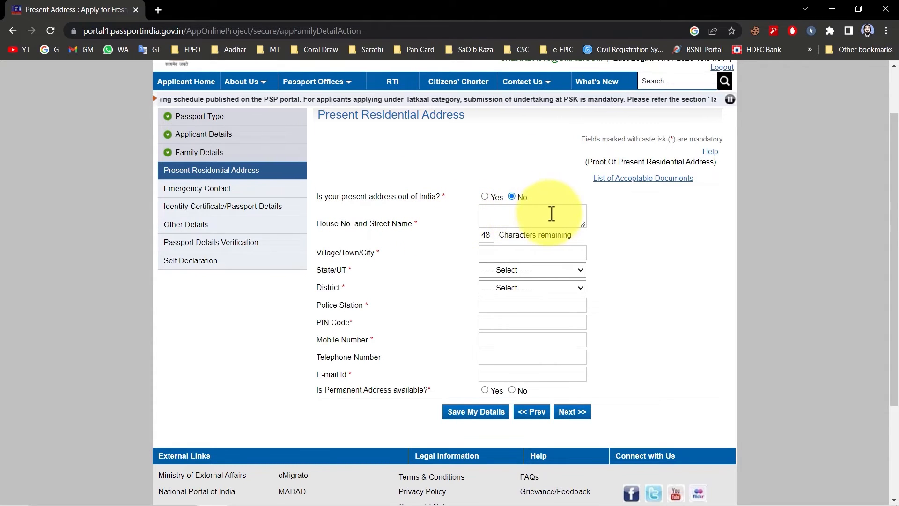
left_click(496, 253)
left_click(442, 282)
left_click(507, 269)
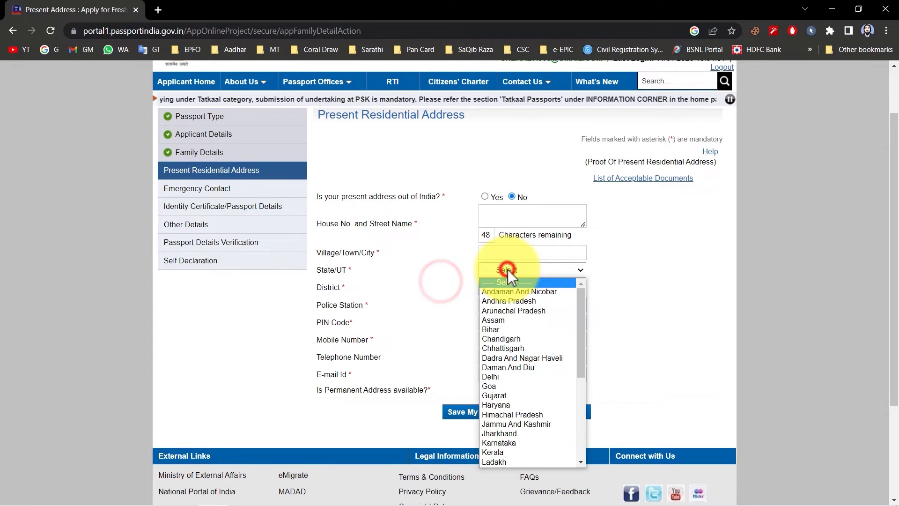
key("u")
key("u")
key("Return")
left_click(501, 290)
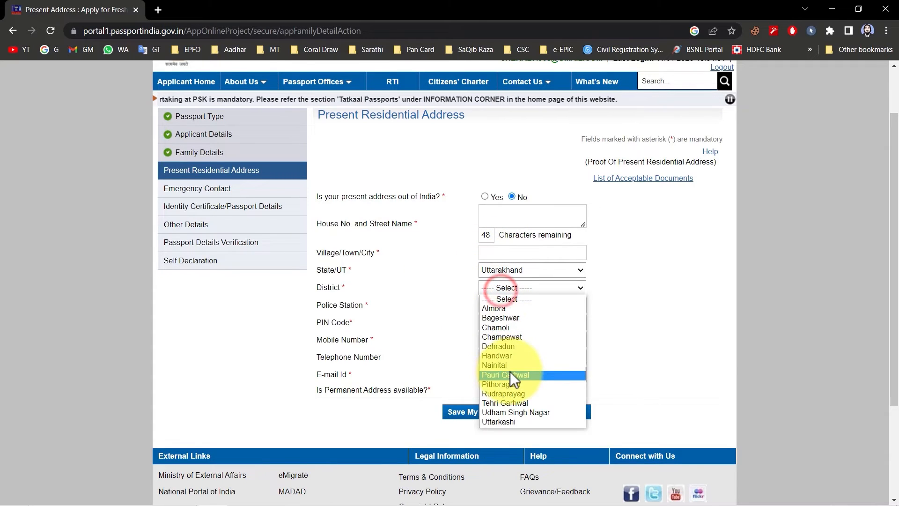
left_click(496, 356)
Look through the police station options and contact fields, and mark the permanent address as available and the same as the present address.
left_click(538, 224)
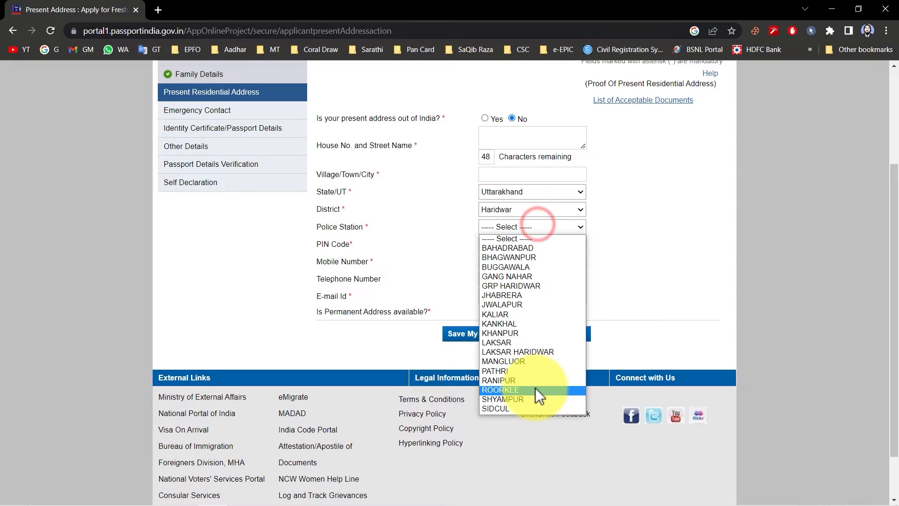
left_click(474, 249)
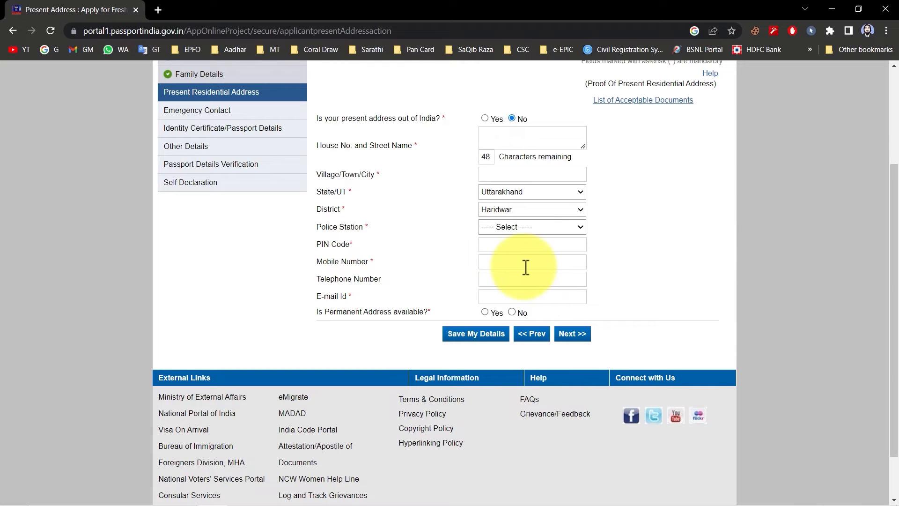
left_click(328, 280)
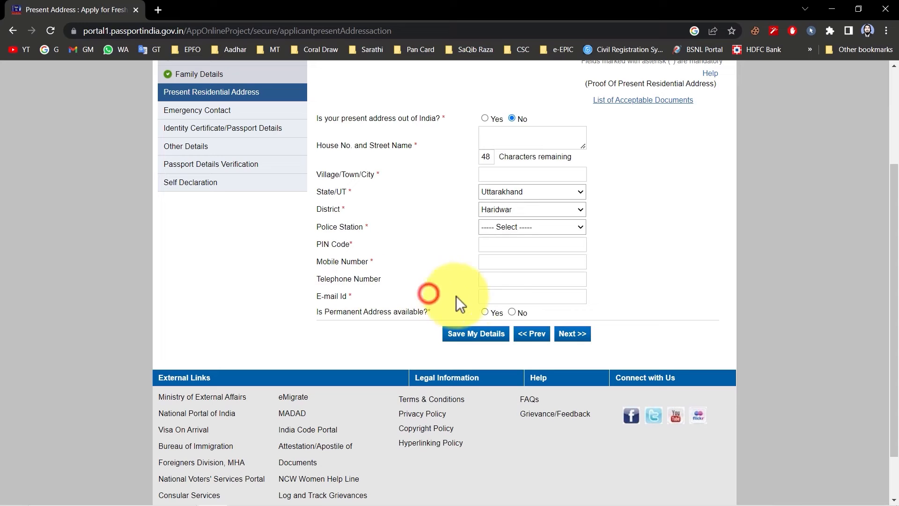
scroll(354, 378, "up", 1)
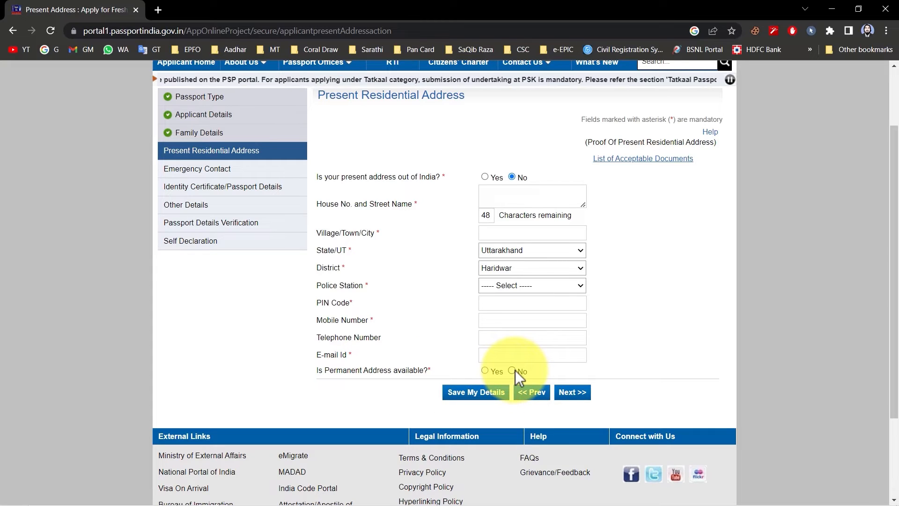
left_click(485, 370)
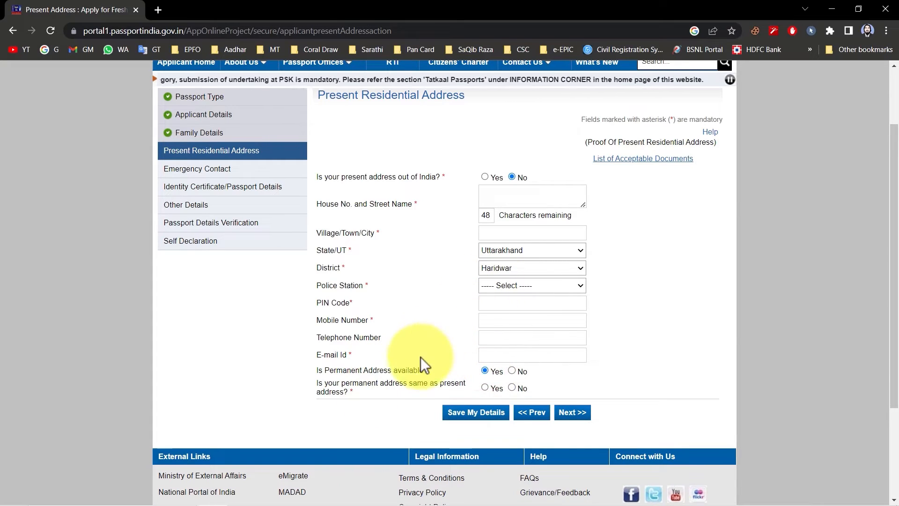
left_click(485, 389)
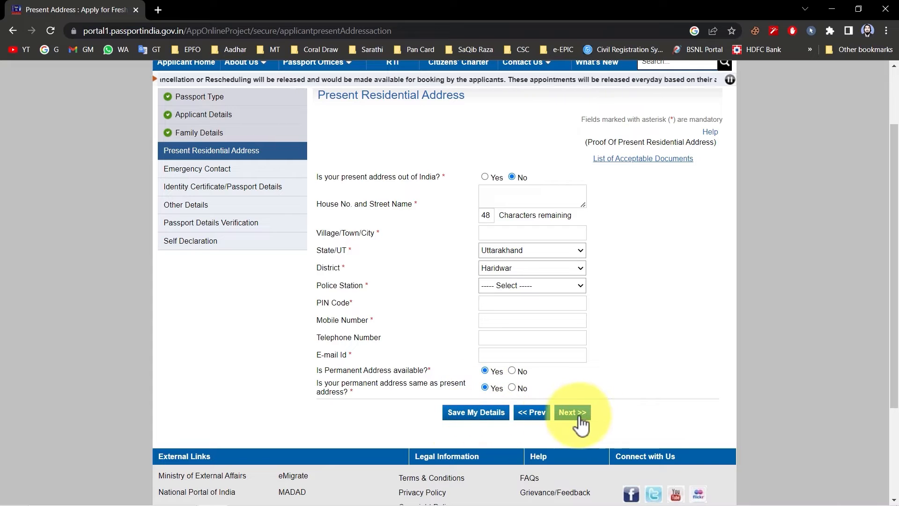
Agree to receive SMS updates and accept the RPO Dehradun notice to continue to the emergency contact details.
left_click_drag(332, 73, 421, 73)
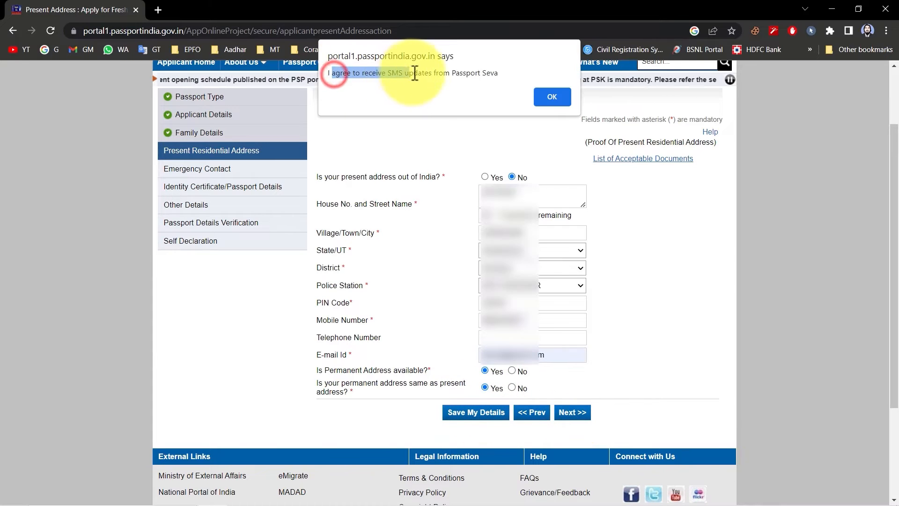
left_click(422, 73)
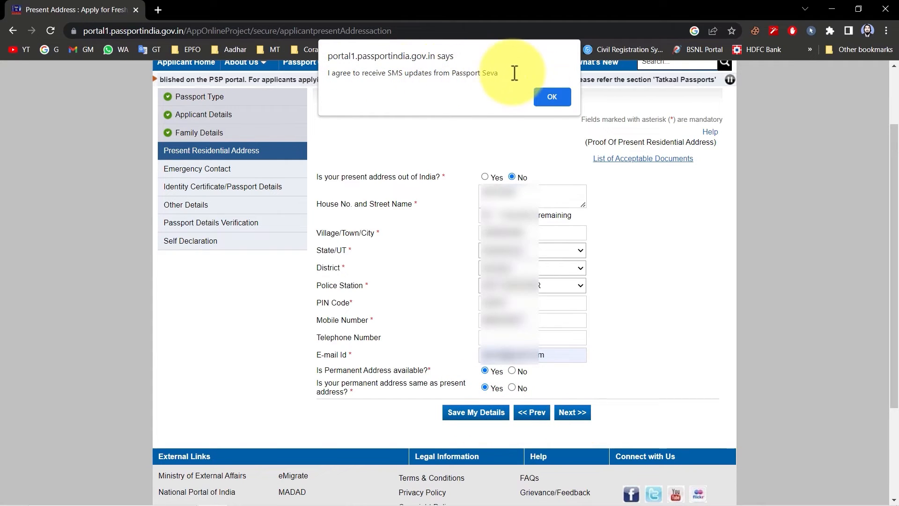
left_click(550, 97)
left_click_drag(490, 85, 505, 74)
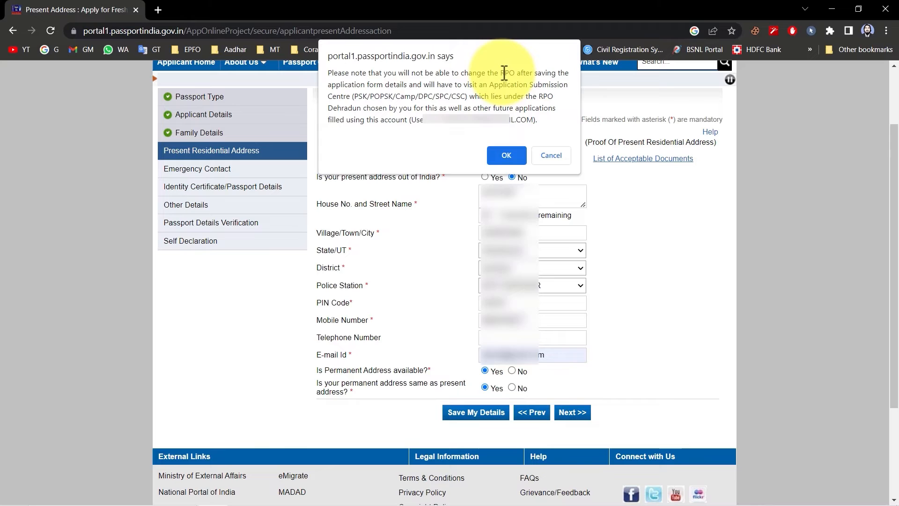
left_click(505, 158)
Go through the emergency contact's name, address, phone and e-mail fields and continue to the previous passport details.
left_click_drag(319, 153, 420, 155)
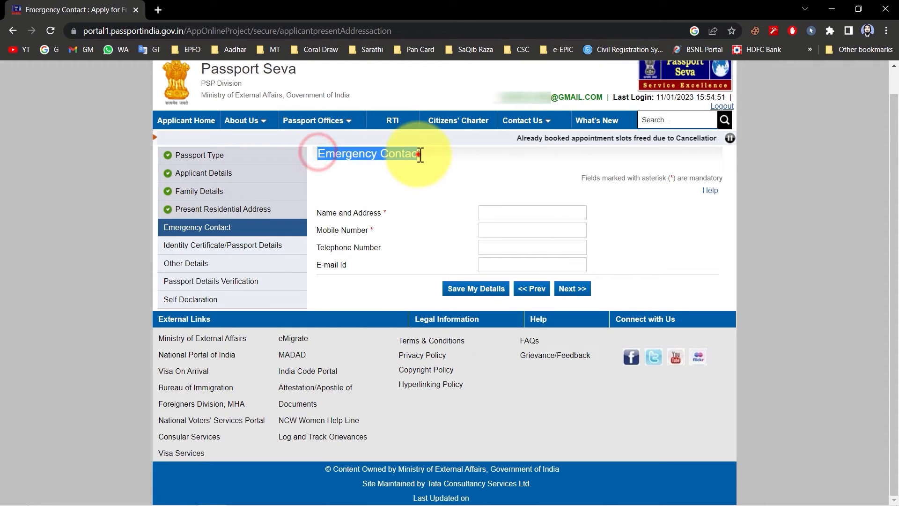
left_click(419, 154)
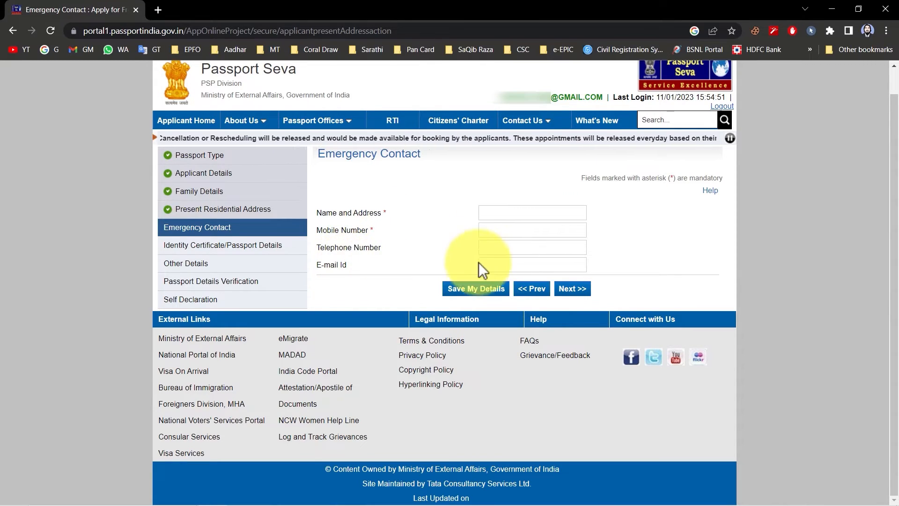
left_click(337, 263)
left_click(569, 289)
Go through the previous passport's number, date of issue, date of expiry, place of issue and file number fields.
left_click_drag(424, 153, 325, 158)
left_click(325, 158)
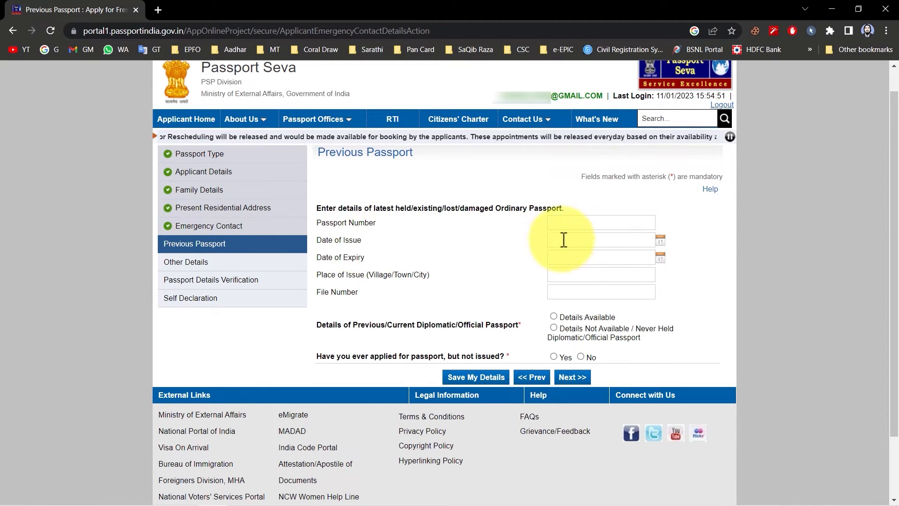
left_click(660, 240)
left_click(662, 241)
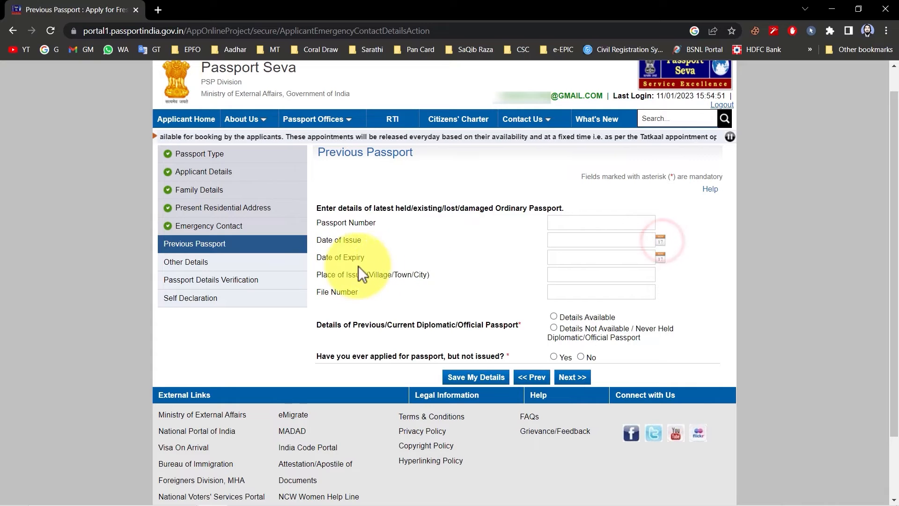
left_click(662, 262)
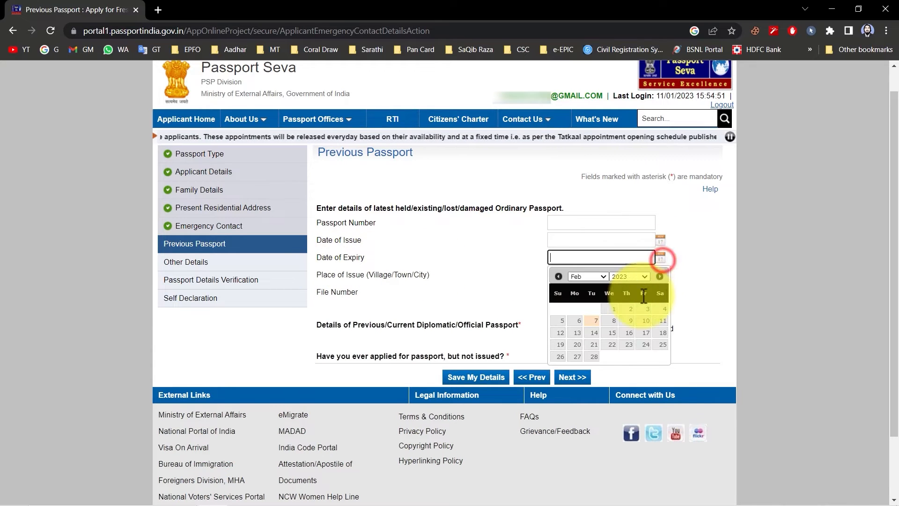
left_click(684, 285)
left_click(341, 276)
left_click(564, 271)
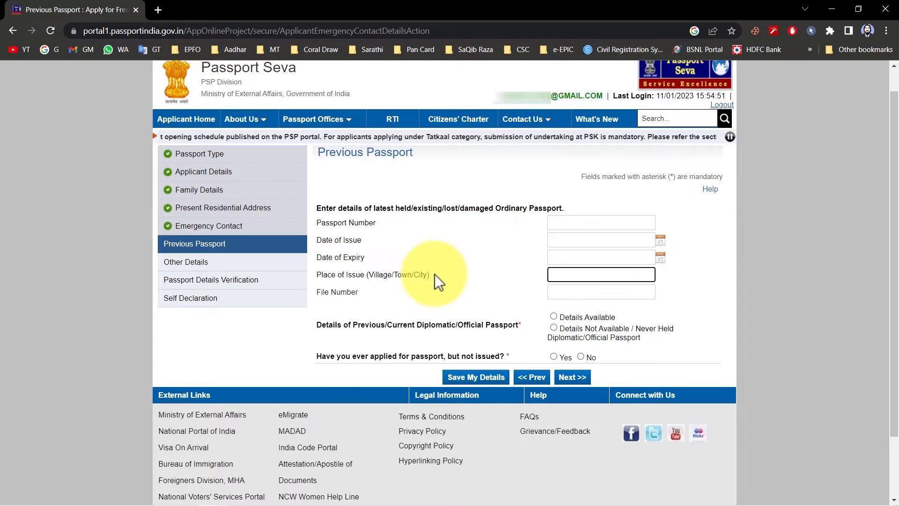
left_click(578, 292)
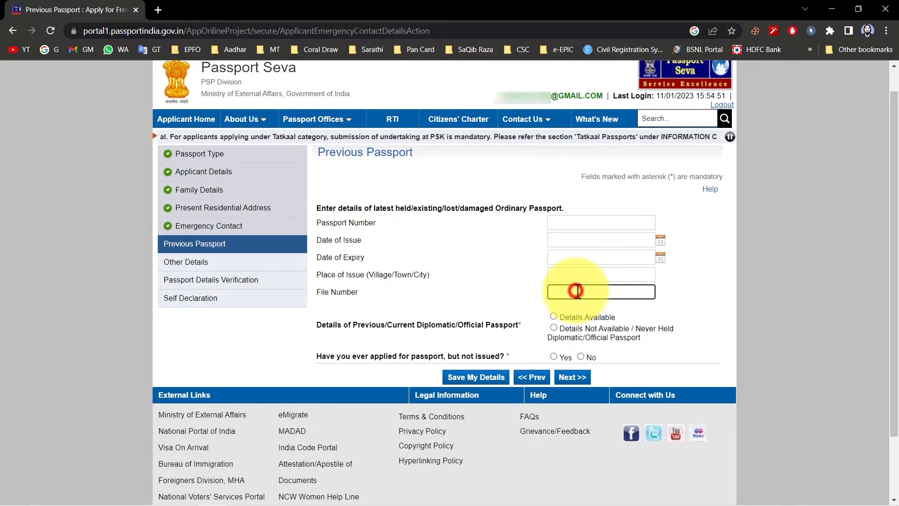
left_click_drag(364, 293, 319, 225)
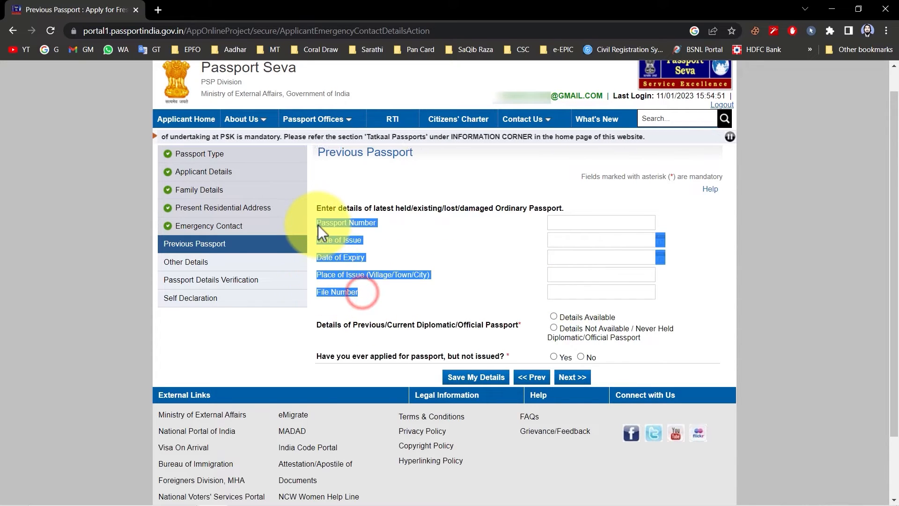
left_click(318, 225)
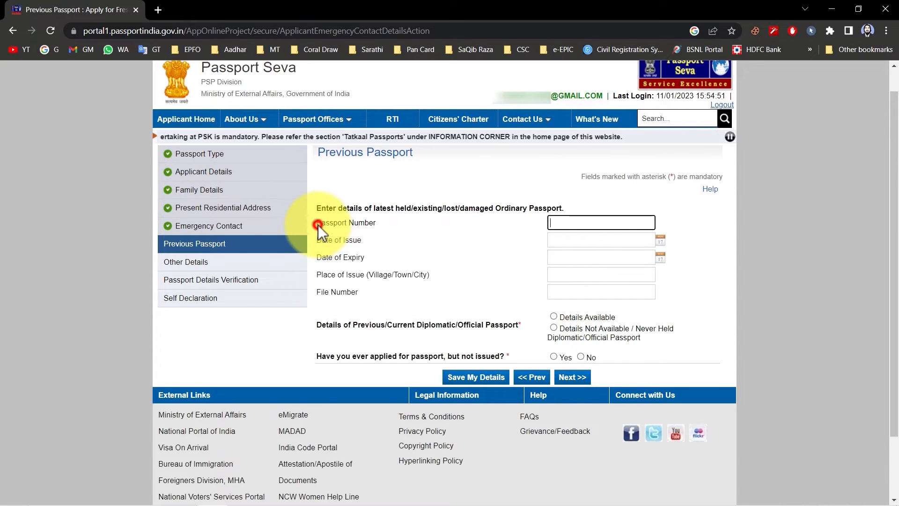
Set diplomatic passport details to Not Available / Never Held, answer No to having applied without issue, and continue to Other Details.
left_click(484, 325)
left_click(463, 330)
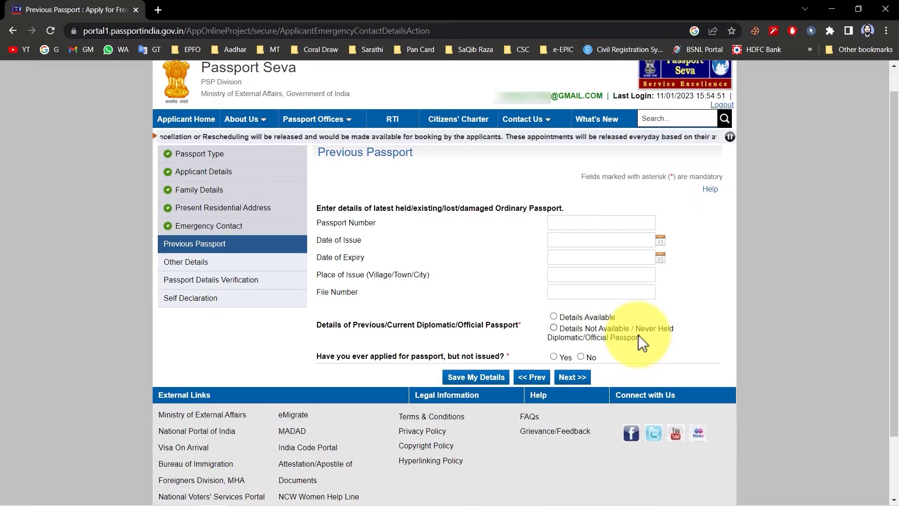
left_click(555, 328)
left_click_drag(368, 357, 500, 358)
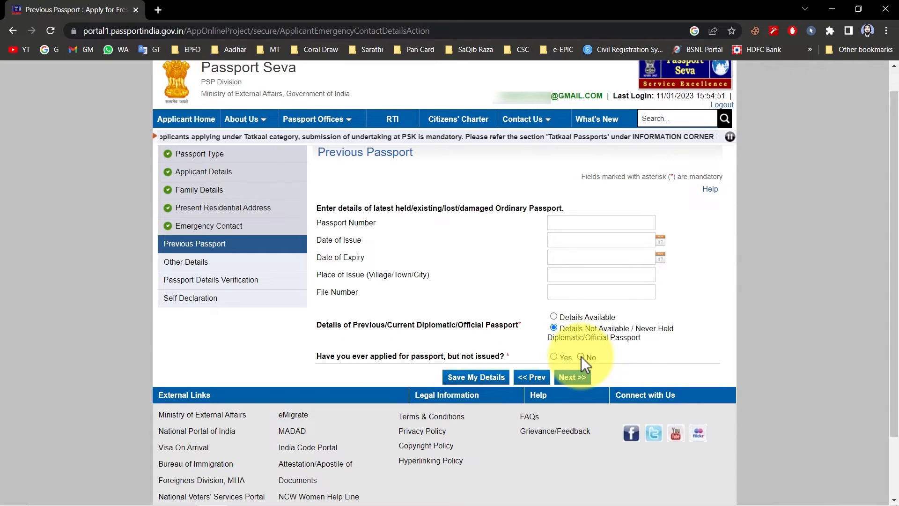
left_click(572, 378)
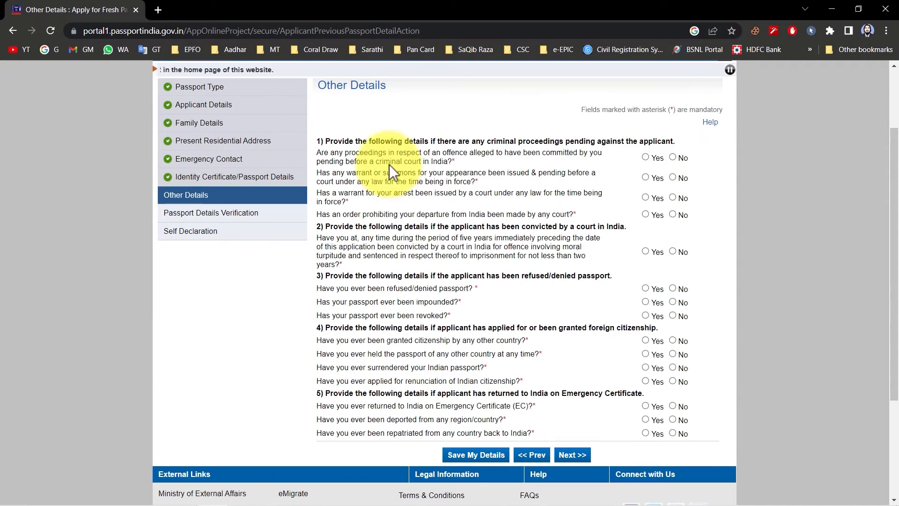
Answer No to the four questions on pending criminal proceedings and to the court conviction question.
left_click_drag(311, 140, 538, 271)
left_click(540, 270)
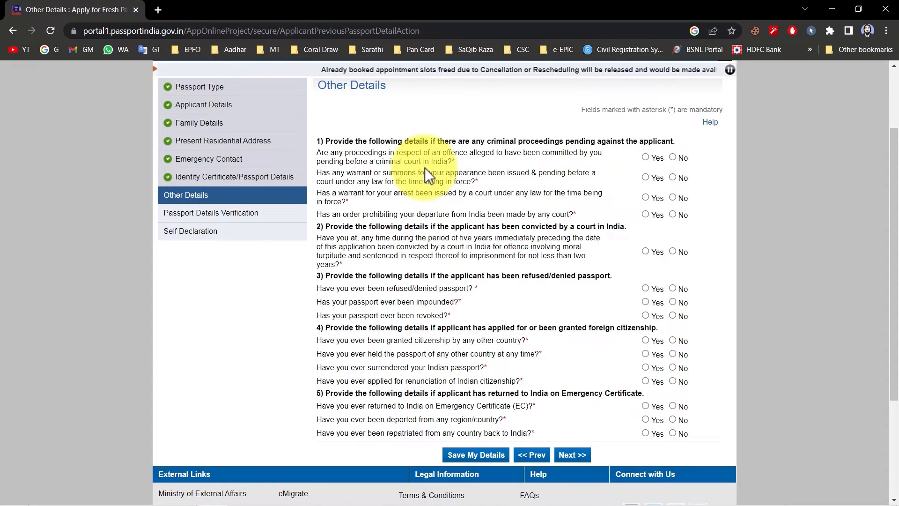
left_click(673, 157)
left_click_drag(320, 172, 470, 184)
left_click(470, 184)
left_click_drag(318, 193, 415, 194)
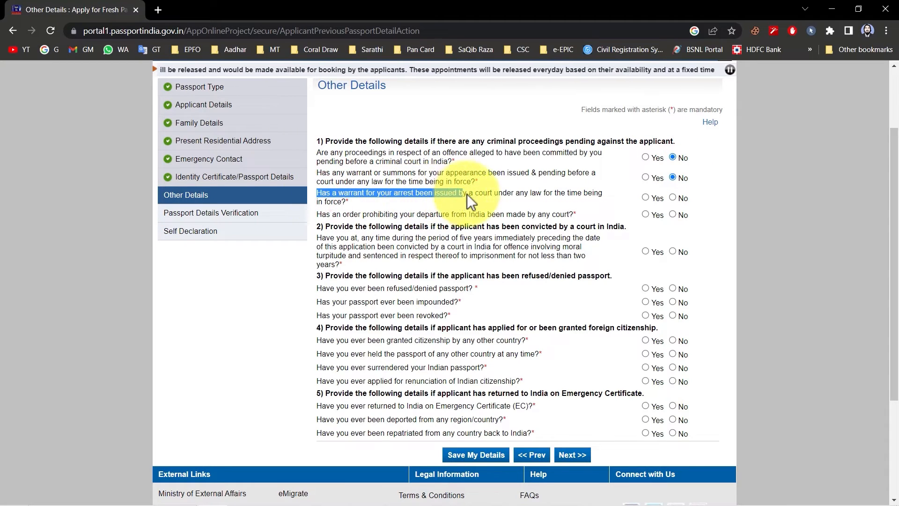
left_click(491, 189)
left_click_drag(318, 214, 539, 213)
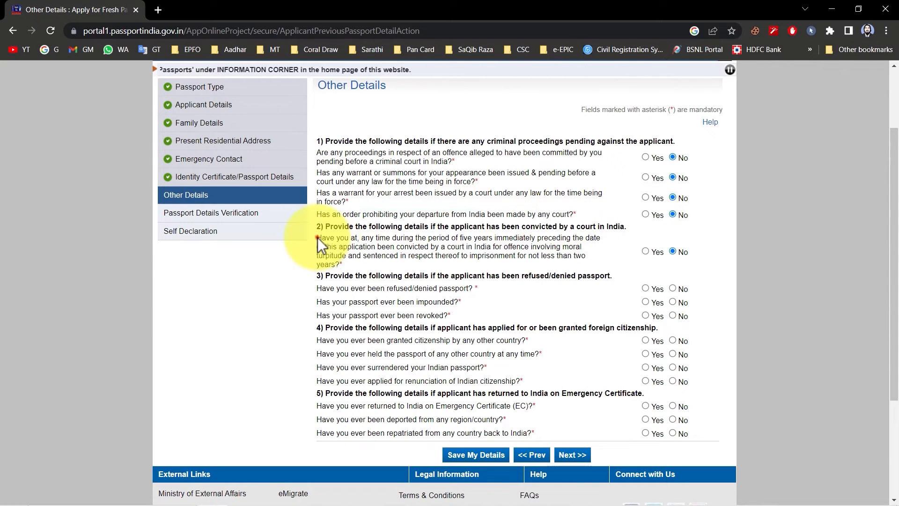
left_click_drag(318, 237, 344, 263)
Answer No to the questions on a refused, impounded or revoked passport.
left_click_drag(289, 288, 438, 289)
left_click(673, 288)
left_click_drag(317, 302, 443, 303)
left_click(445, 303)
left_click(672, 302)
left_click_drag(347, 316, 426, 319)
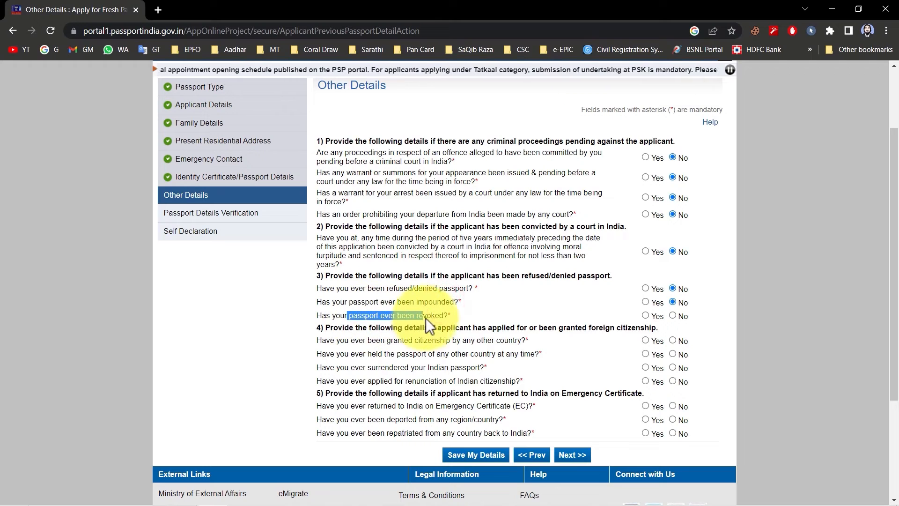
left_click(674, 316)
Answer No to the foreign citizenship, foreign passport, surrendered Indian passport and renunciation of citizenship questions.
left_click_drag(316, 341, 402, 342)
left_click_drag(512, 344, 513, 344)
left_click(672, 340)
left_click_drag(316, 354, 460, 355)
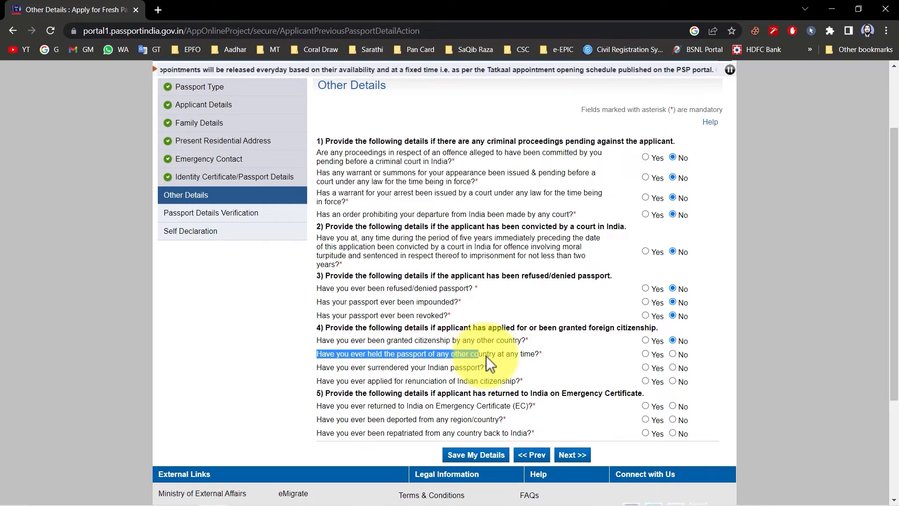
left_click_drag(527, 356, 527, 356)
left_click(673, 354)
left_click_drag(316, 368, 472, 368)
left_click(675, 367)
left_click_drag(318, 383, 547, 384)
left_click(673, 381)
Answer No to the Emergency Certificate, deportation and repatriation questions and continue to the passport details verification.
left_click_drag(317, 405, 518, 411)
left_click(673, 405)
left_click_drag(321, 423, 449, 424)
left_click(673, 420)
left_click_drag(334, 433, 371, 433)
left_click_drag(435, 434, 470, 434)
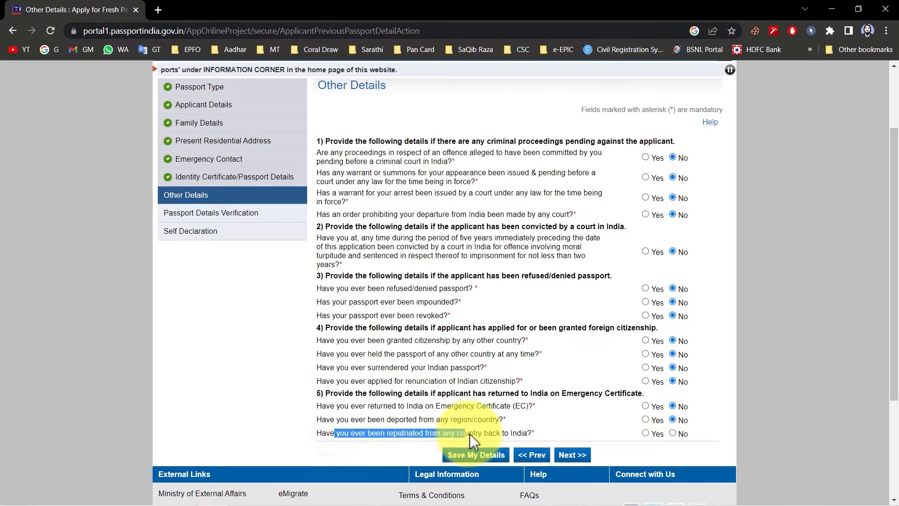
left_click(524, 433)
left_click(673, 433)
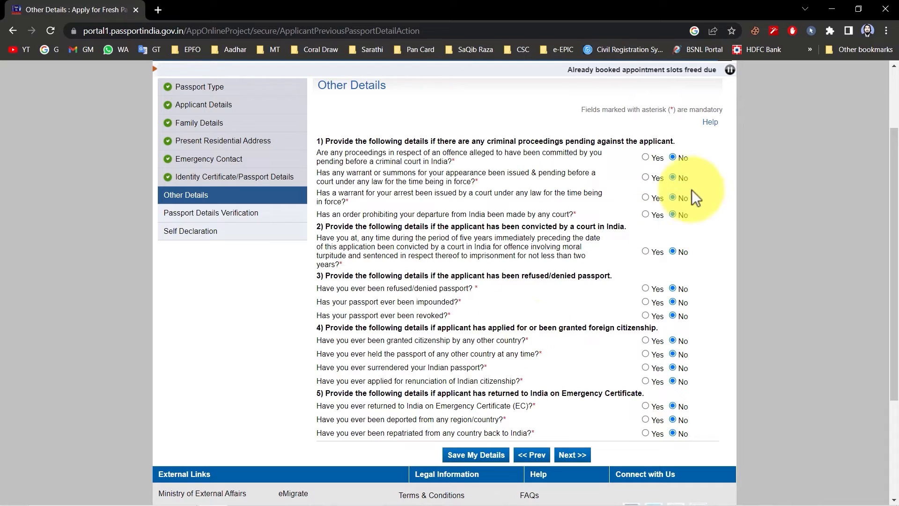
left_click(581, 455)
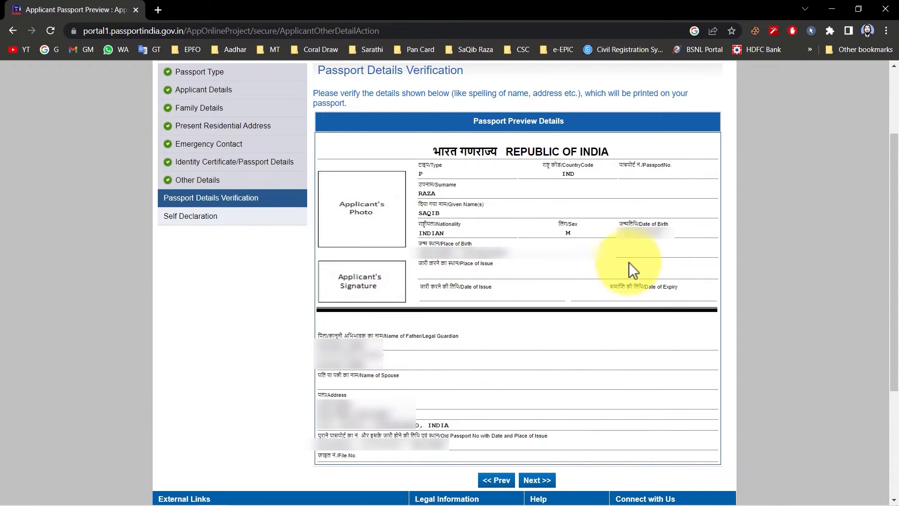
Proceed from the passport preview to the self declaration and select Aadhaar Card/E-Aadhaar as the proof of birth.
left_click(537, 481)
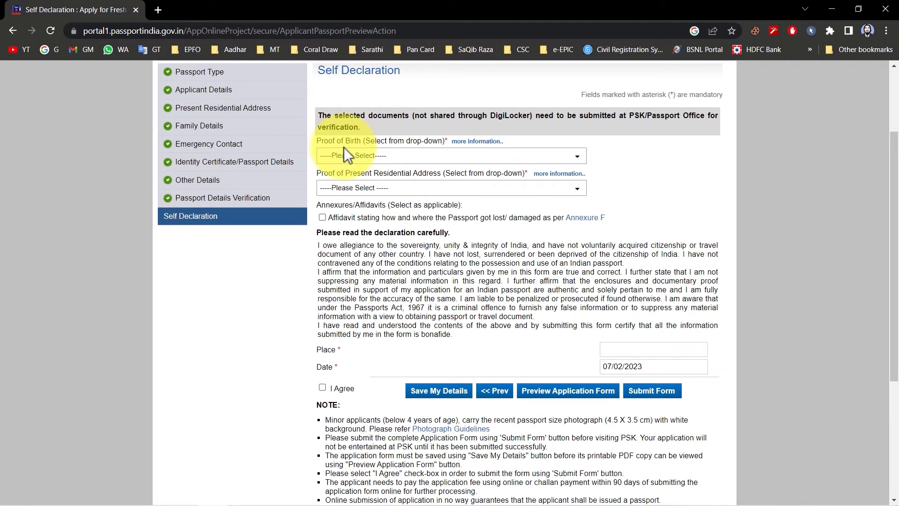
left_click(402, 158)
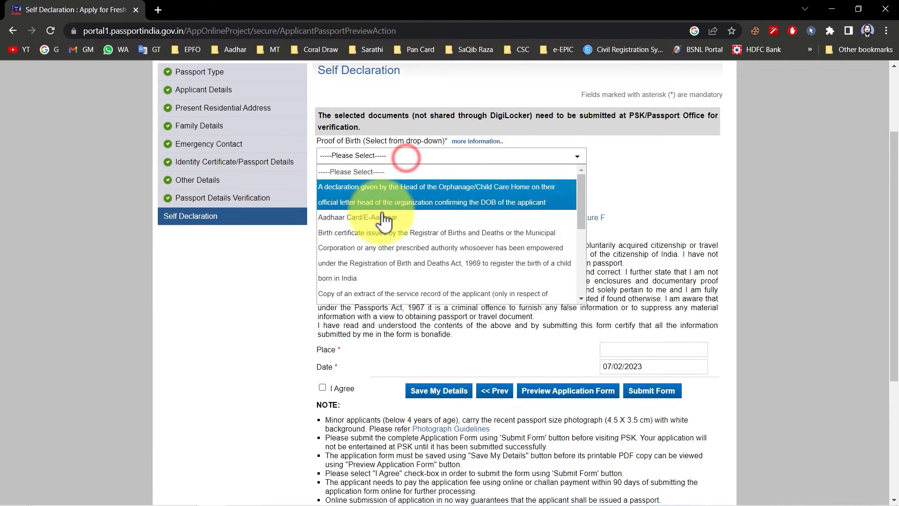
scroll(401, 244, "down", 3)
scroll(389, 230, "up", 3)
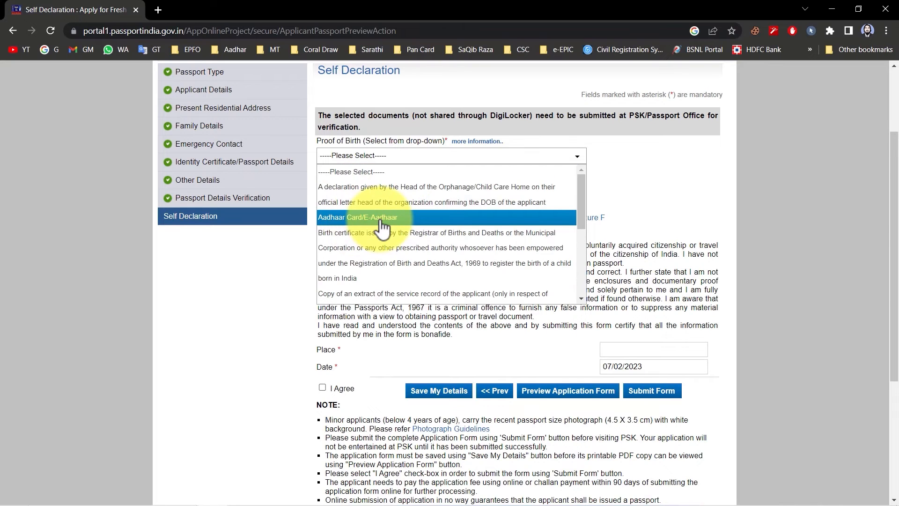
left_click(380, 218)
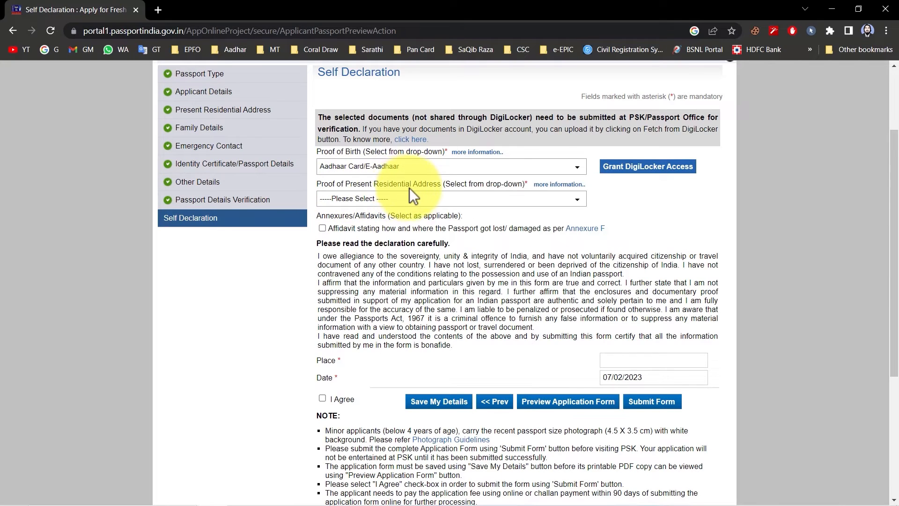
Select Aadhaar Card (Address Proof) as the proof of present residential address, agree to the declaration and submit the form.
left_click(405, 199)
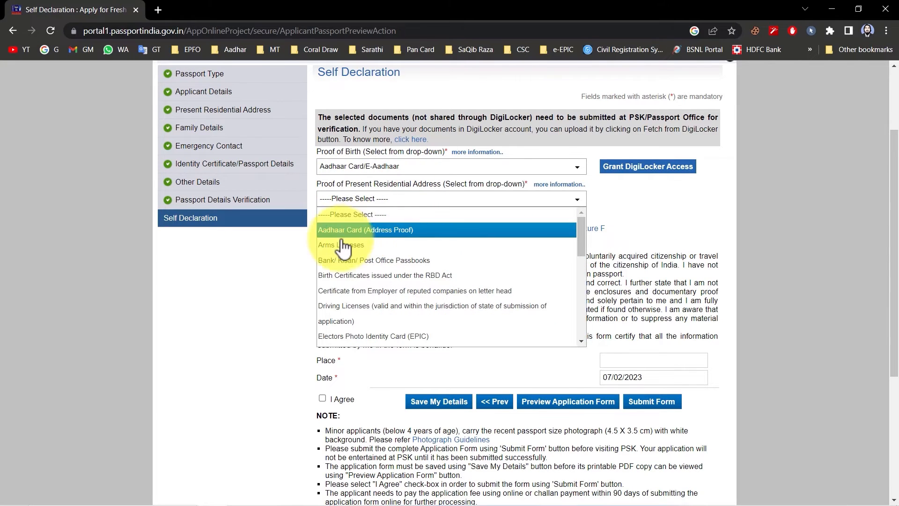
left_click(353, 232)
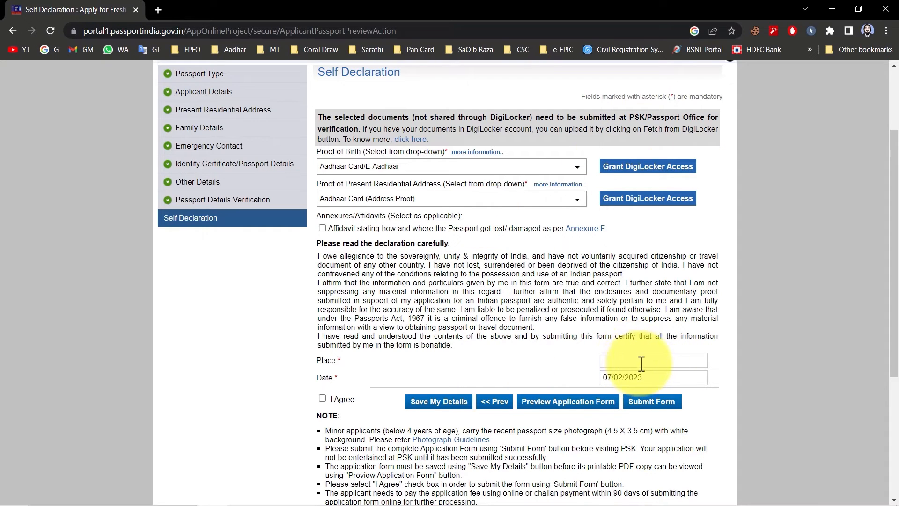
left_click(322, 398)
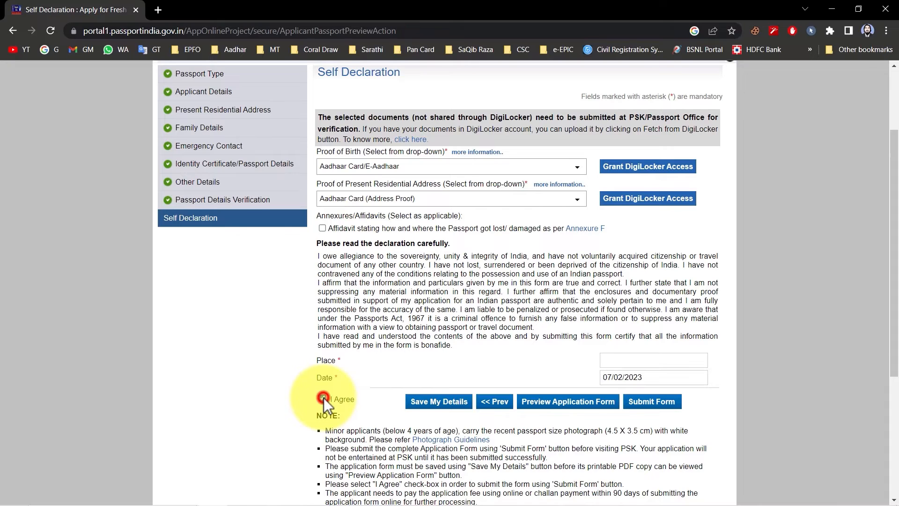
left_click(665, 404)
Examine the form submission message and the line with the Application Reference Number.
left_click(506, 177)
left_click_drag(502, 177, 400, 181)
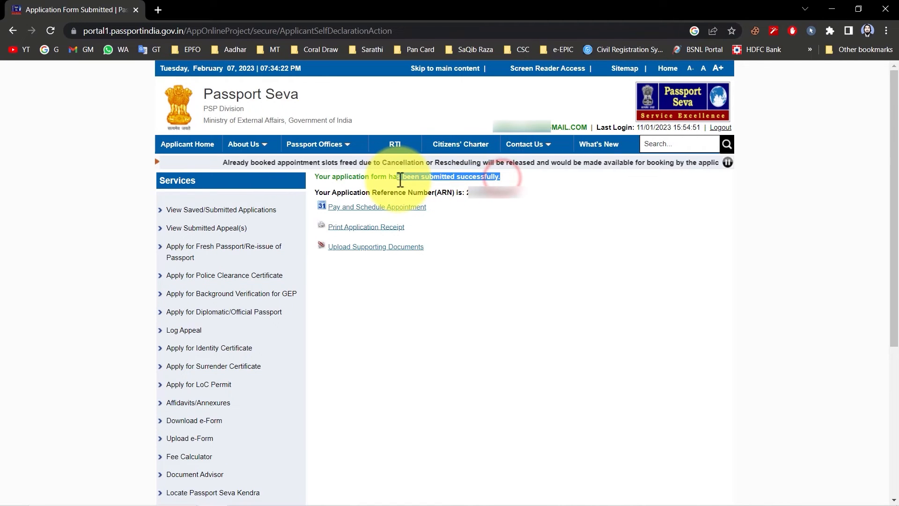
left_click_drag(328, 192, 438, 195)
double_click(439, 194)
left_click(468, 192)
left_click(434, 241)
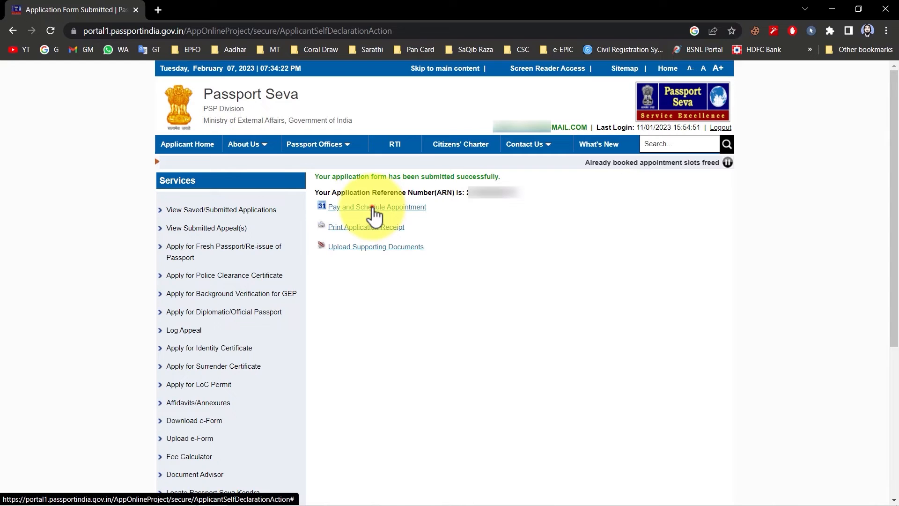
Open Pay and Schedule Appointment and continue with State Bank MOPS online payment as the payment mode.
left_click(373, 207)
left_click_drag(315, 169, 368, 168)
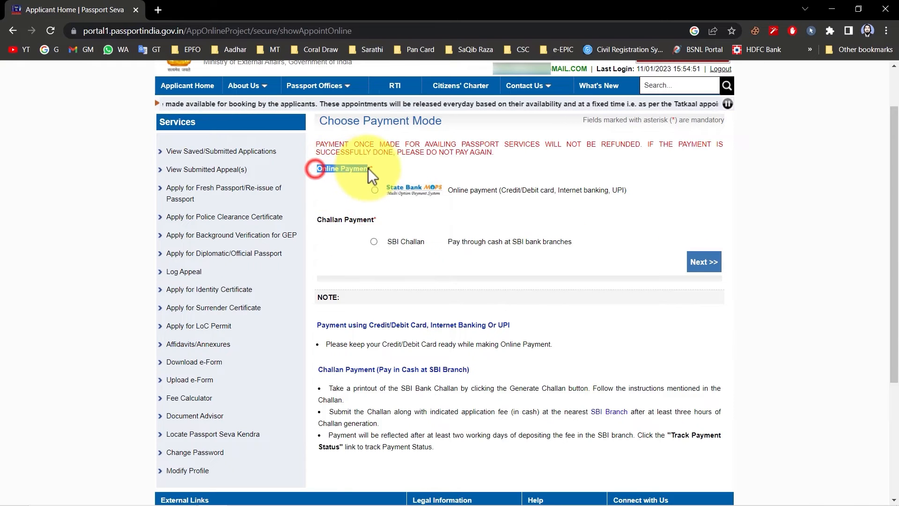
left_click_drag(317, 219, 368, 220)
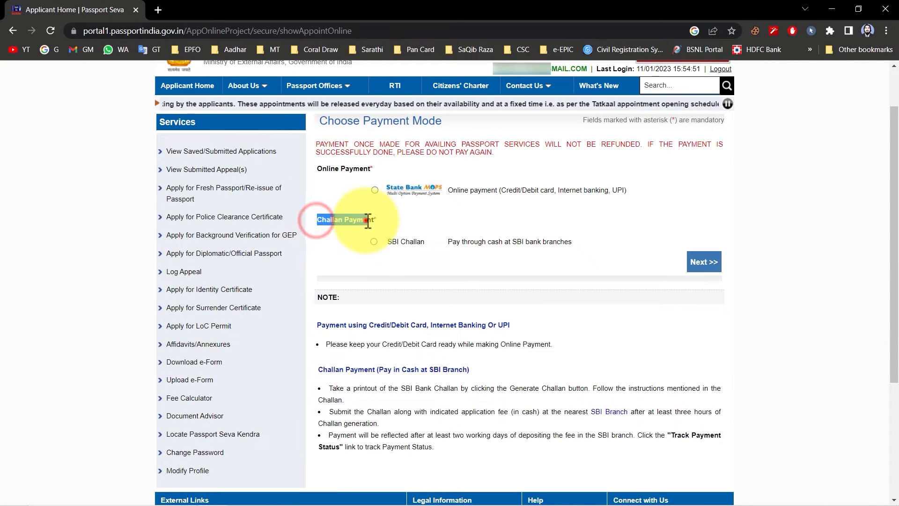
left_click(367, 220)
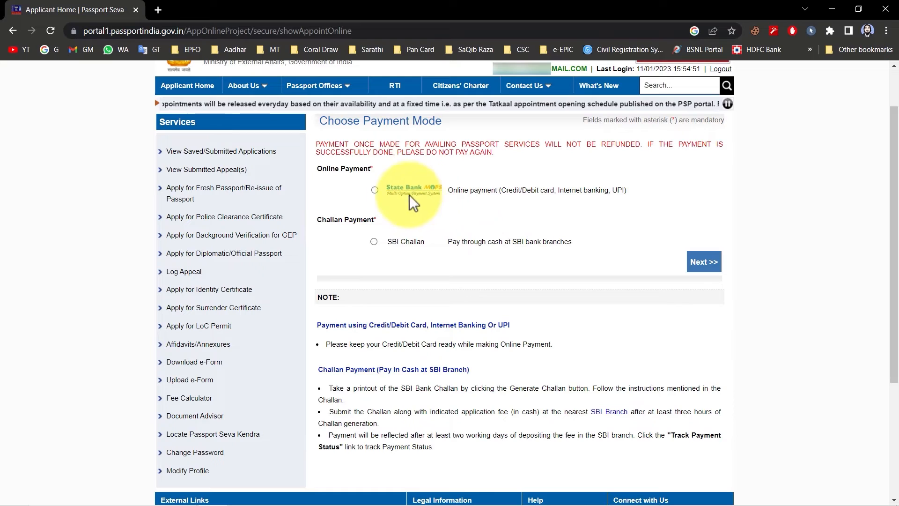
left_click(375, 190)
left_click(703, 262)
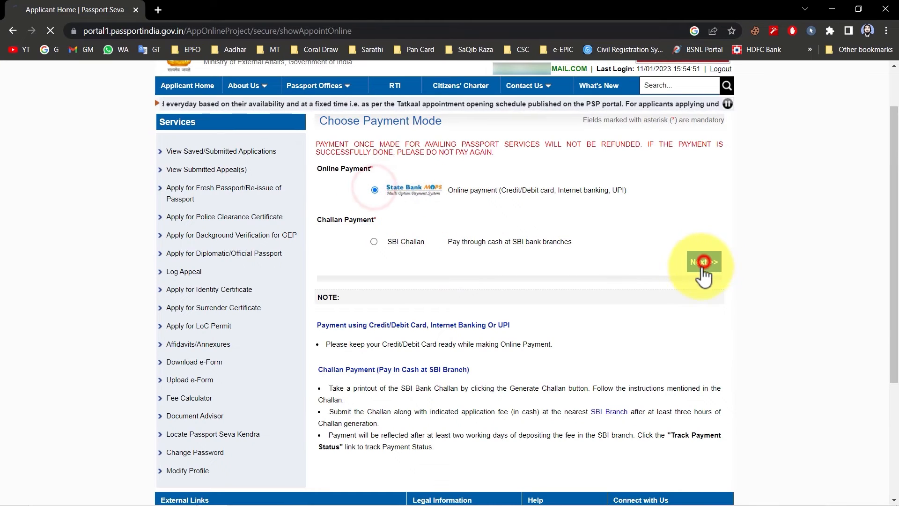
Examine the appointment availability dates of the passport centres under RPO Dehradun.
left_click_drag(656, 223, 705, 223)
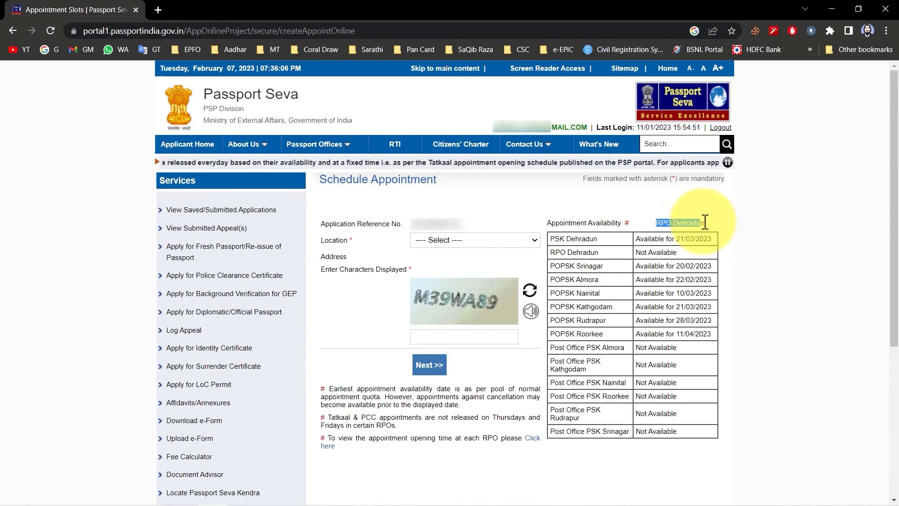
left_click_drag(558, 238, 575, 239)
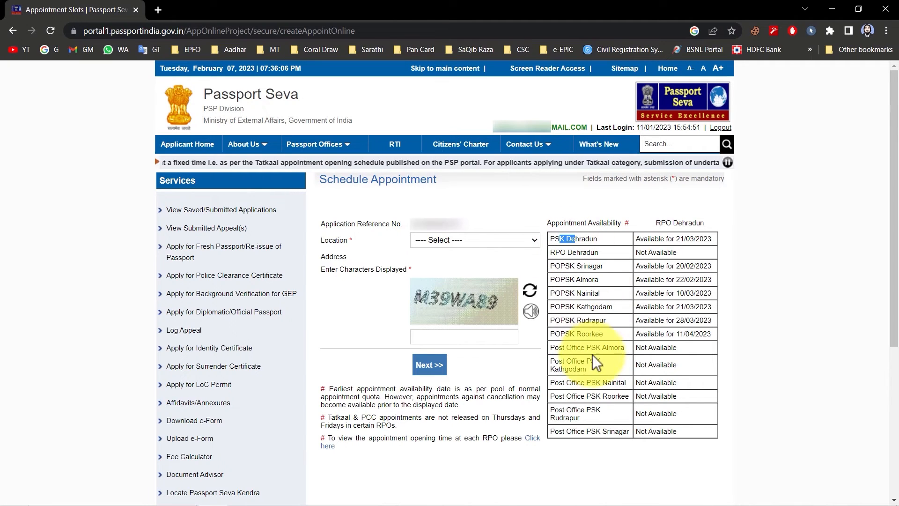
left_click_drag(637, 239, 693, 238)
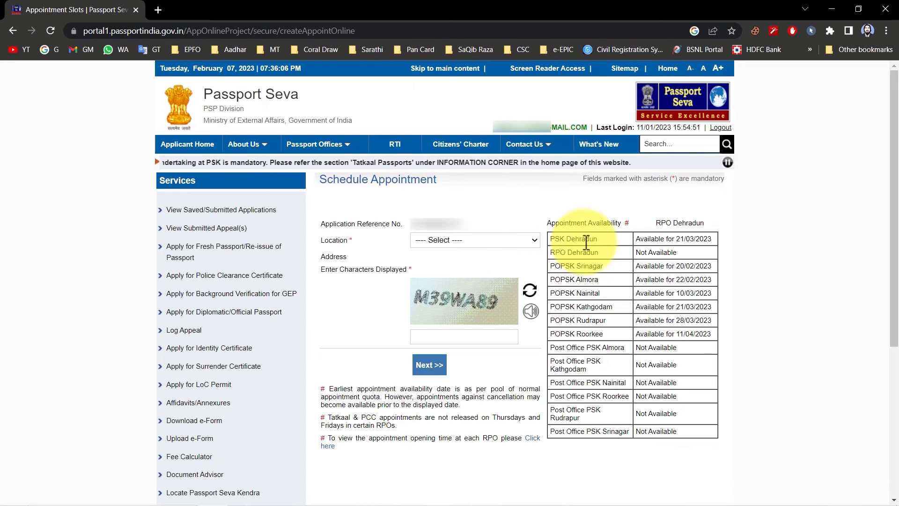
left_click_drag(677, 239, 692, 238)
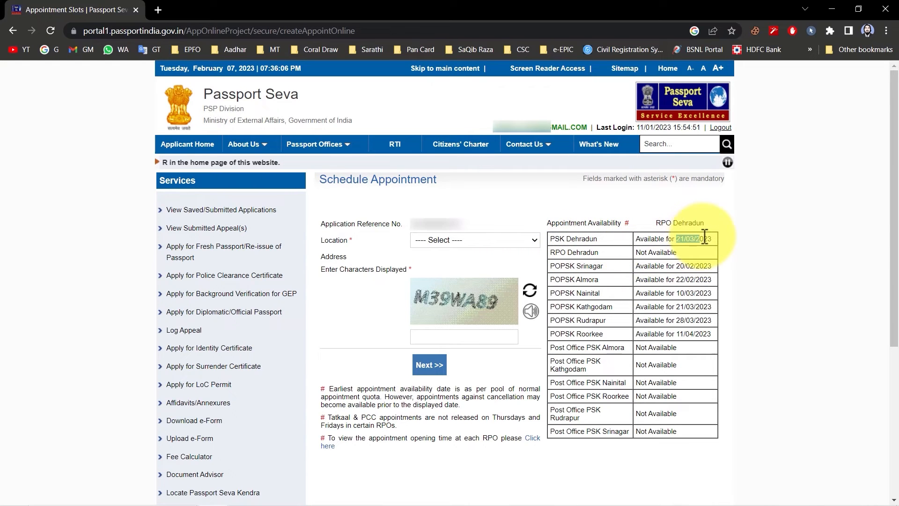
left_click(556, 249)
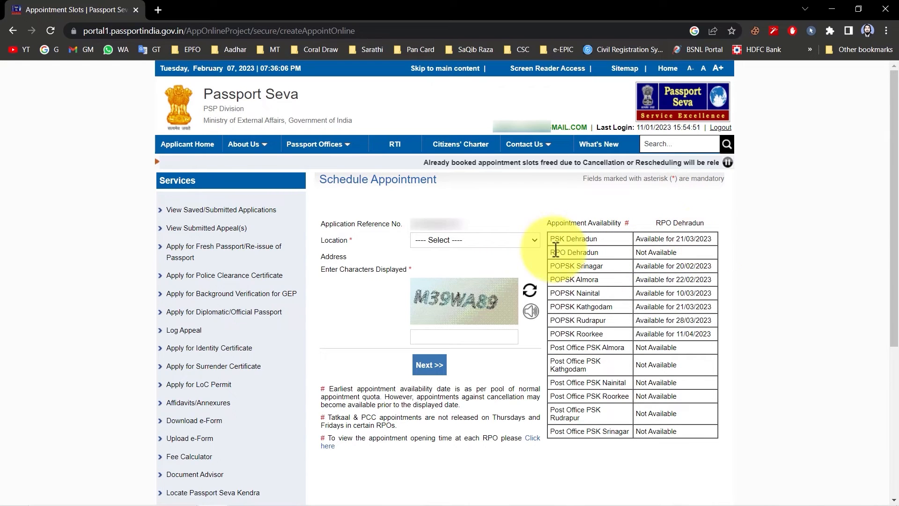
left_click_drag(556, 240, 601, 337)
left_click(601, 337)
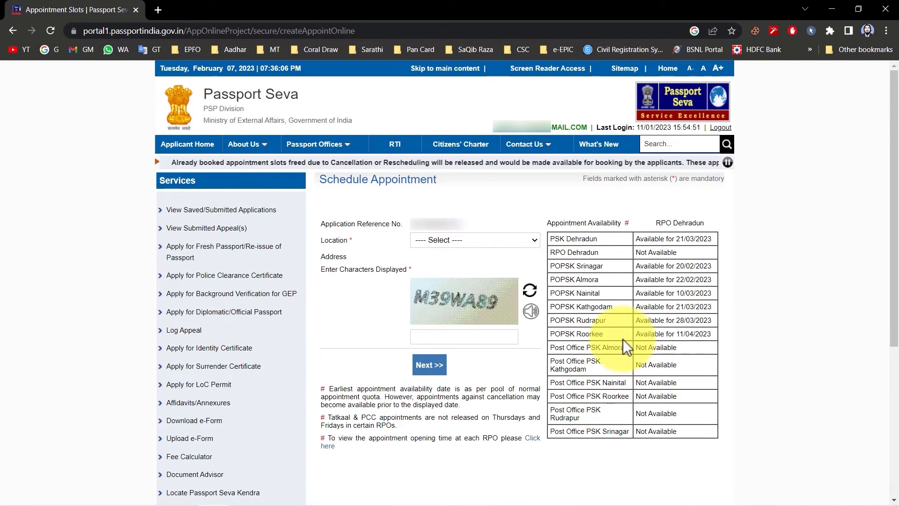
Choose PSK Dehradun as the appointment location, check its address and continue to the Pay And Book Appointment page.
left_click(495, 242)
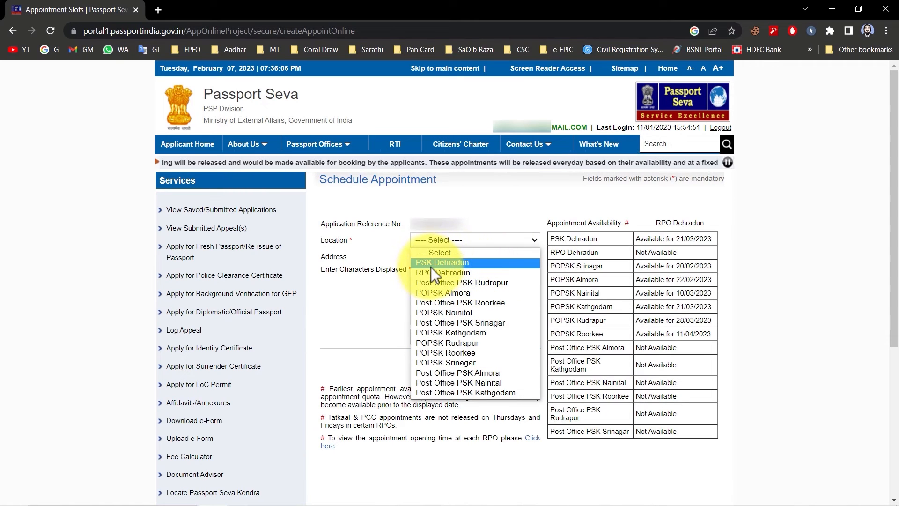
left_click(443, 262)
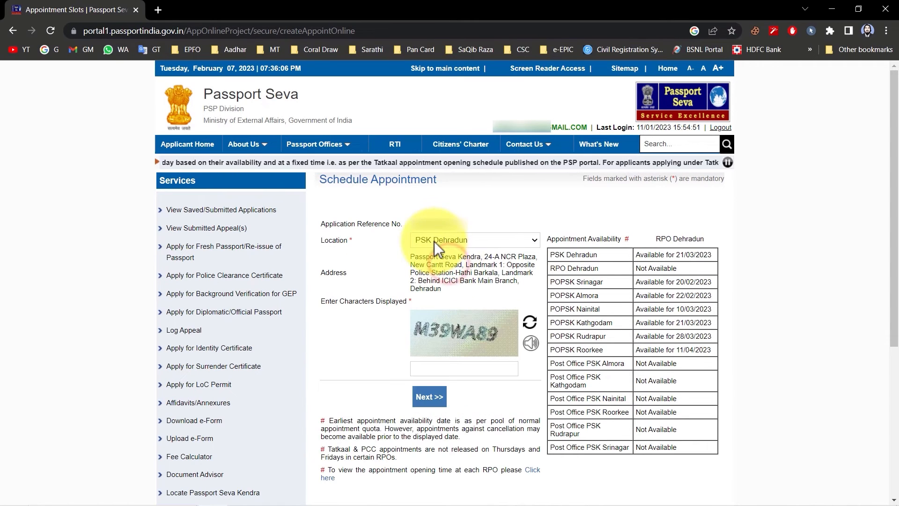
left_click_drag(408, 256, 448, 288)
left_click(448, 288)
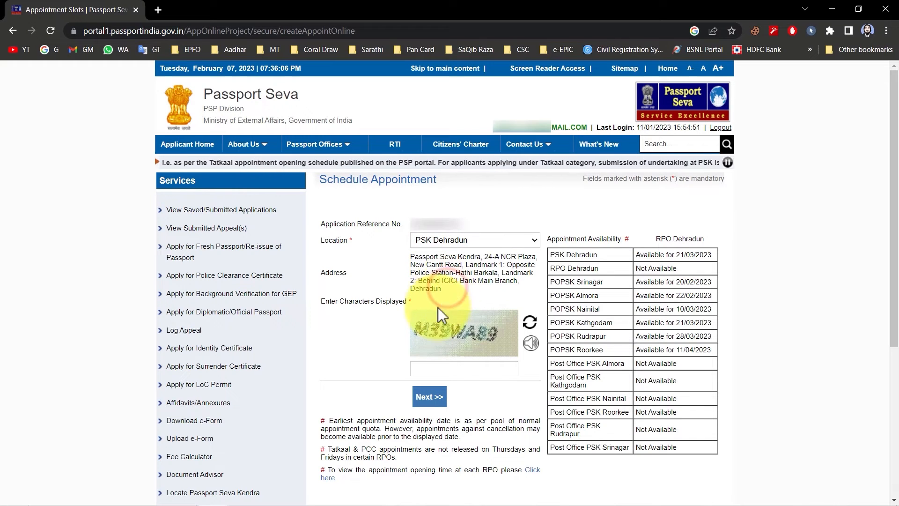
left_click(429, 397)
Check the amount to be paid and the type of application, and set the appointment date to 22/03/2023.
left_click_drag(482, 231, 508, 234)
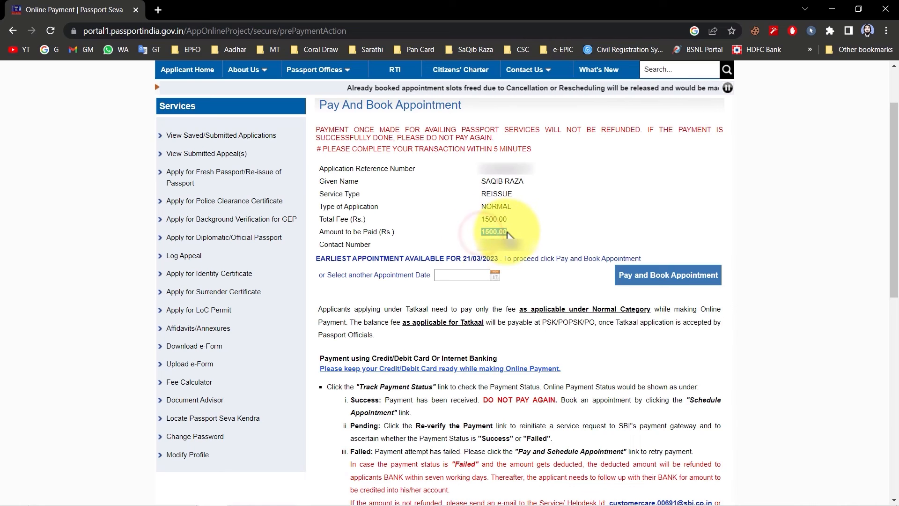
left_click(508, 234)
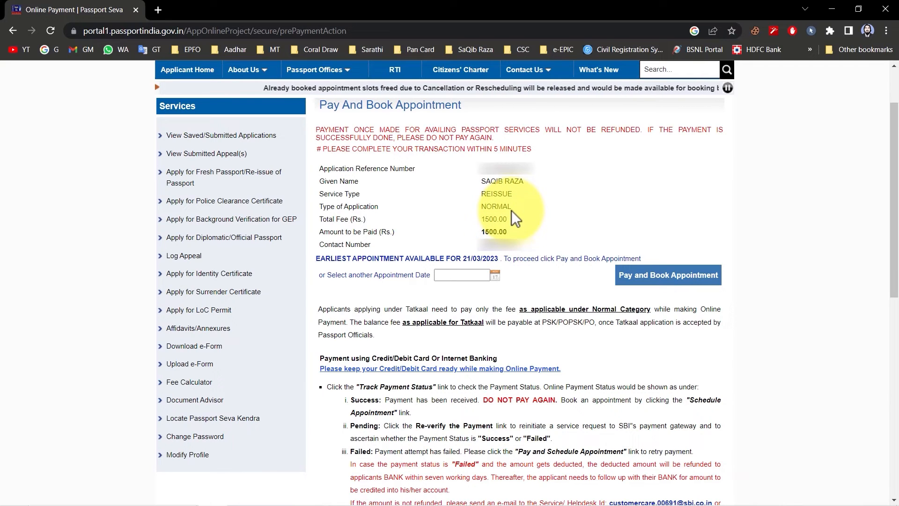
double_click(490, 208)
left_click(490, 210)
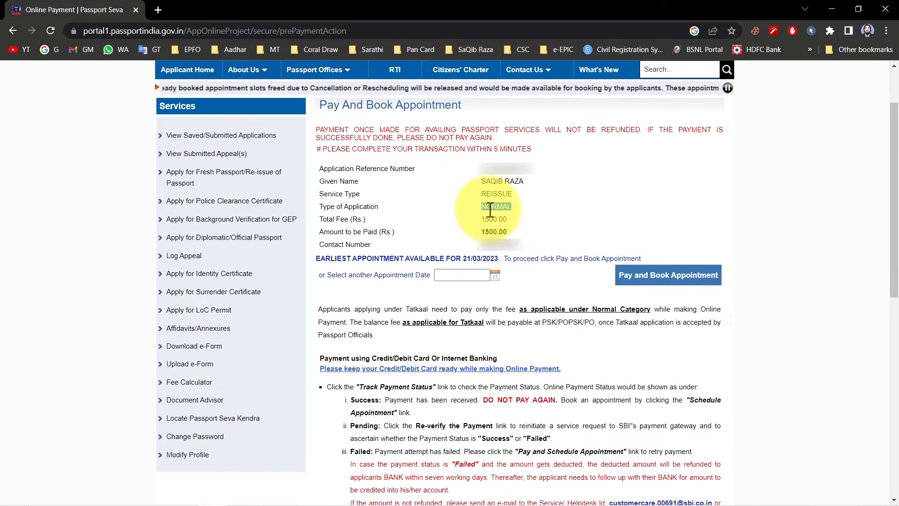
left_click(495, 275)
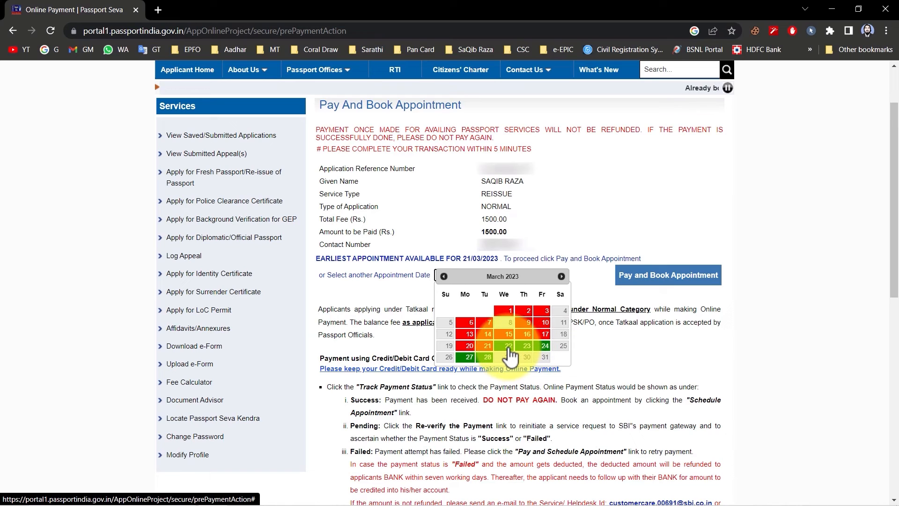
left_click(509, 349)
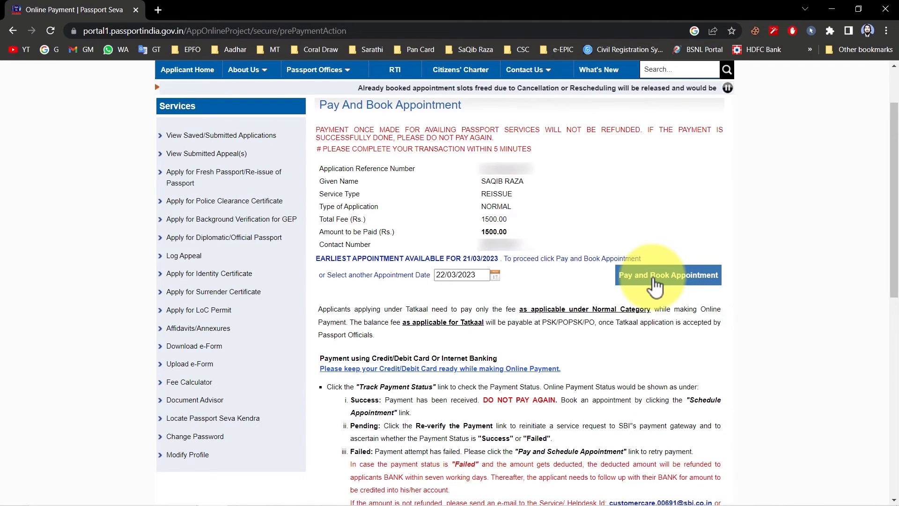
Proceed to pay and book the appointment, acknowledge the caution notice and choose Other Bank Debit Cards as the payment method.
left_click(650, 276)
left_click_drag(250, 155, 509, 152)
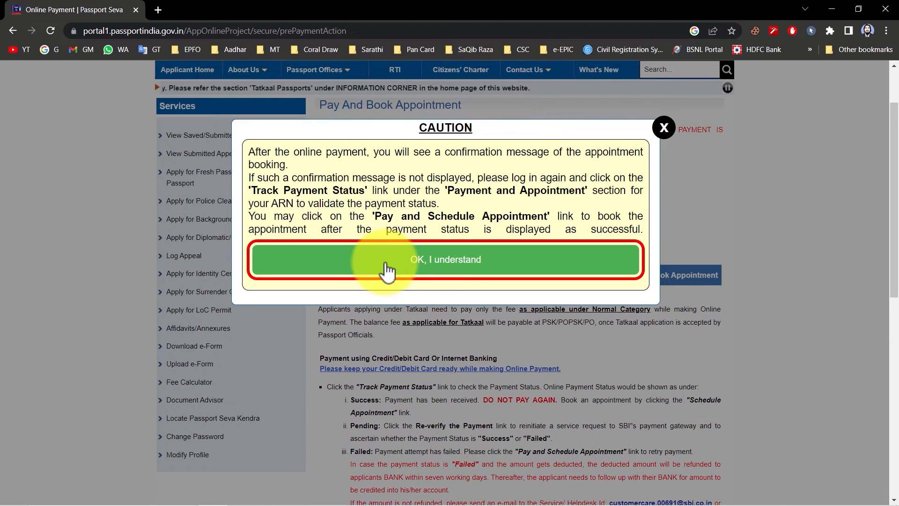
left_click(436, 257)
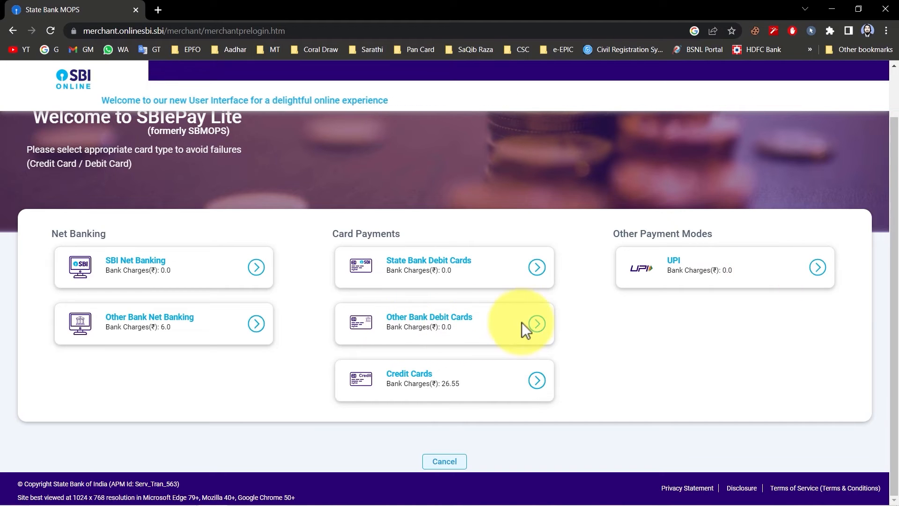
left_click(535, 324)
left_click(418, 381)
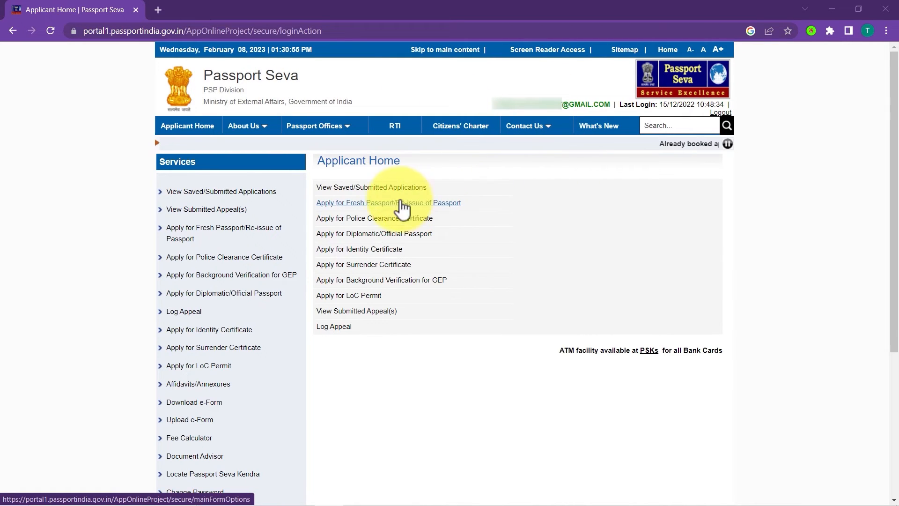
Select the paid application among the saved/submitted applications and proceed to Pay and Schedule Appointment for it.
left_click(362, 187)
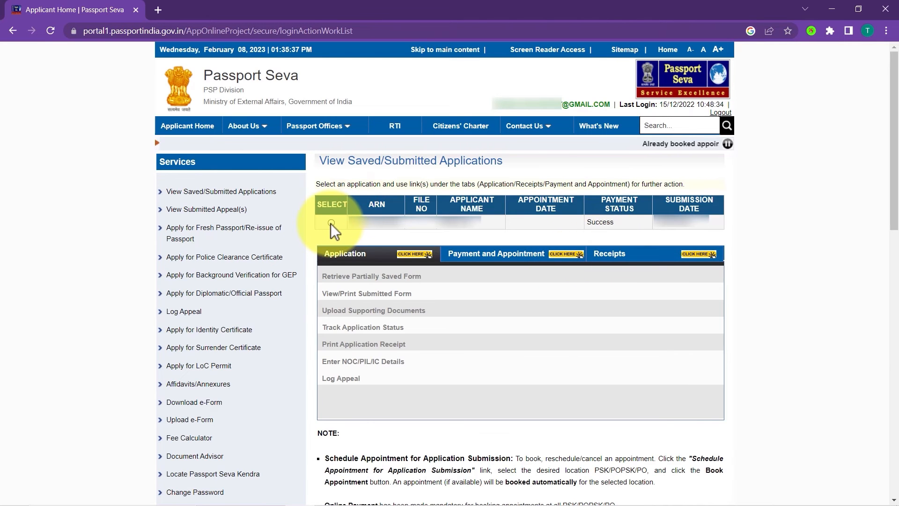
left_click(330, 223)
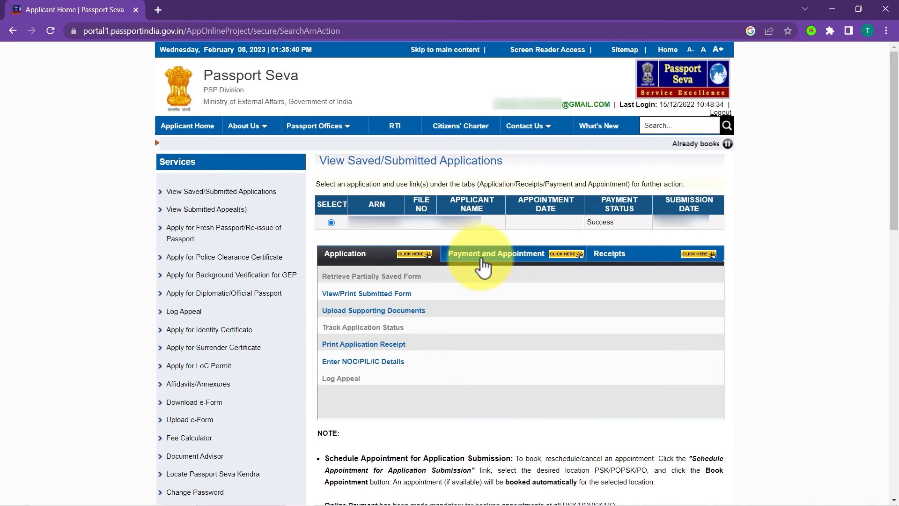
left_click(512, 257)
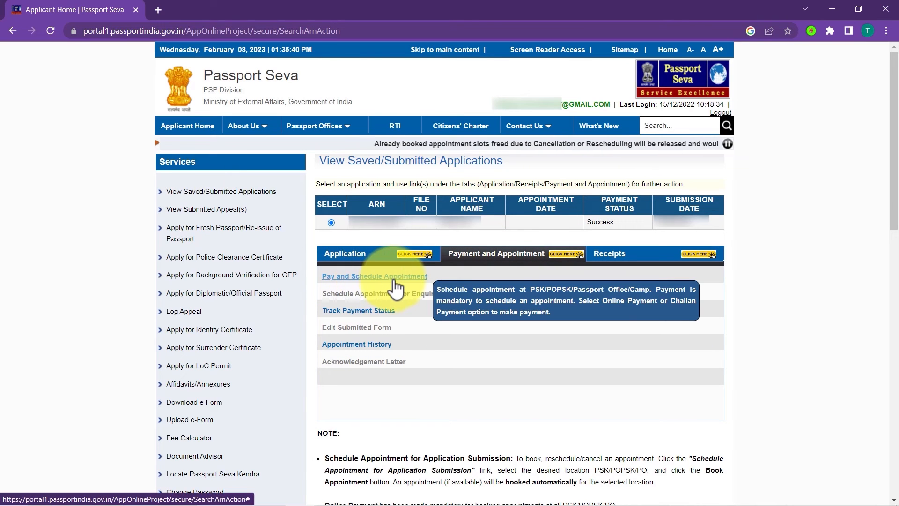
left_click(384, 276)
left_click(522, 263)
Choose PSK Dehradun as the location for the paid application's appointment and continue to the booking page.
left_click(501, 226)
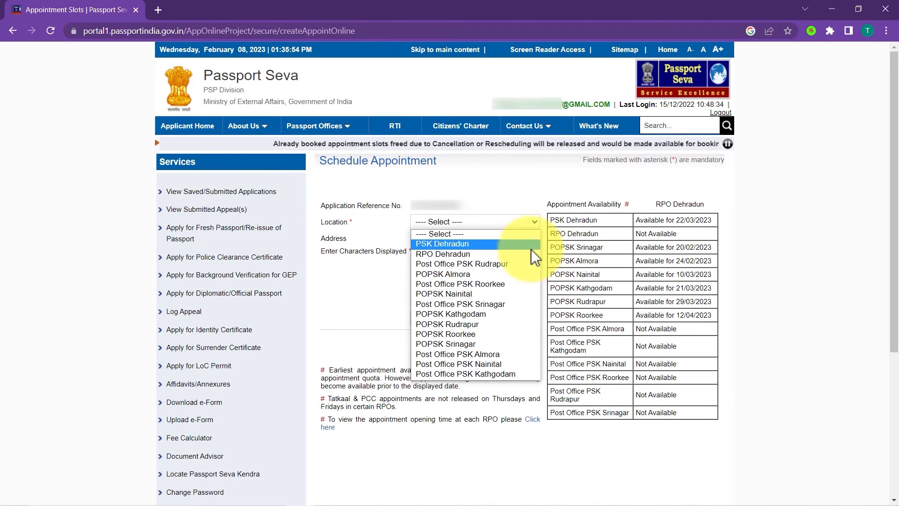
left_click(471, 245)
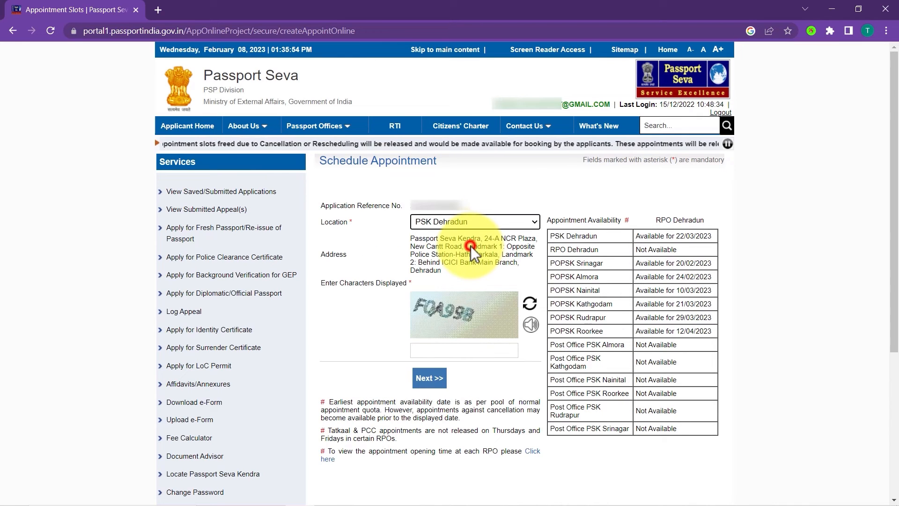
left_click(432, 380)
Book the appointment for 22/03/2023 and review the appointment number and SMS notice in the confirmation.
left_click(496, 281)
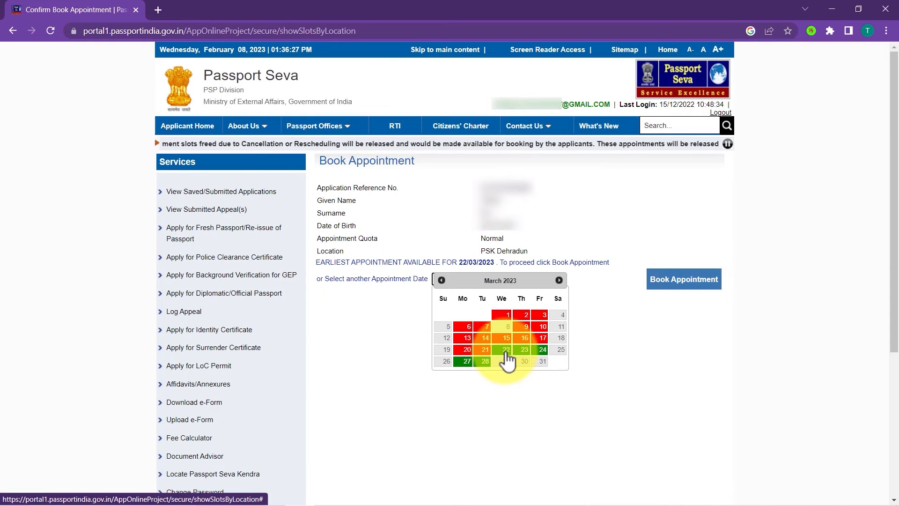
left_click(506, 352)
left_click(685, 279)
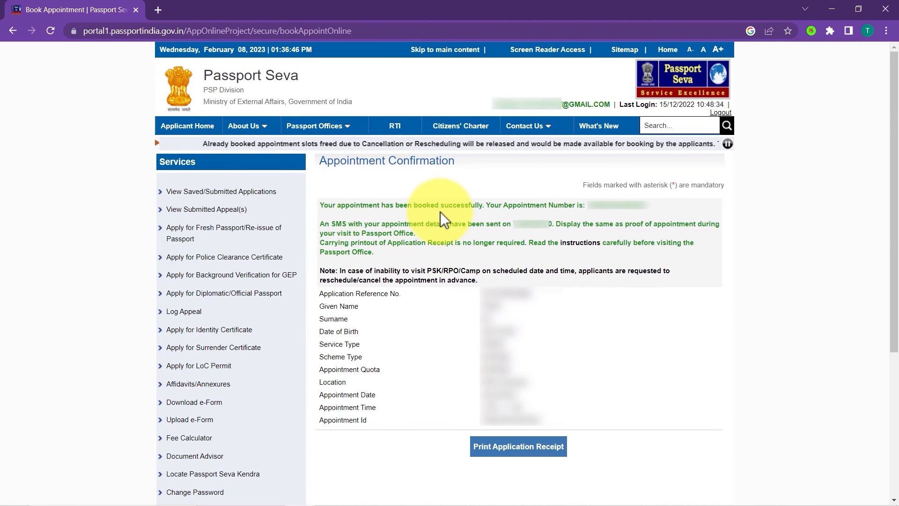
left_click_drag(505, 208, 626, 210)
left_click(626, 209)
left_click_drag(325, 224, 585, 228)
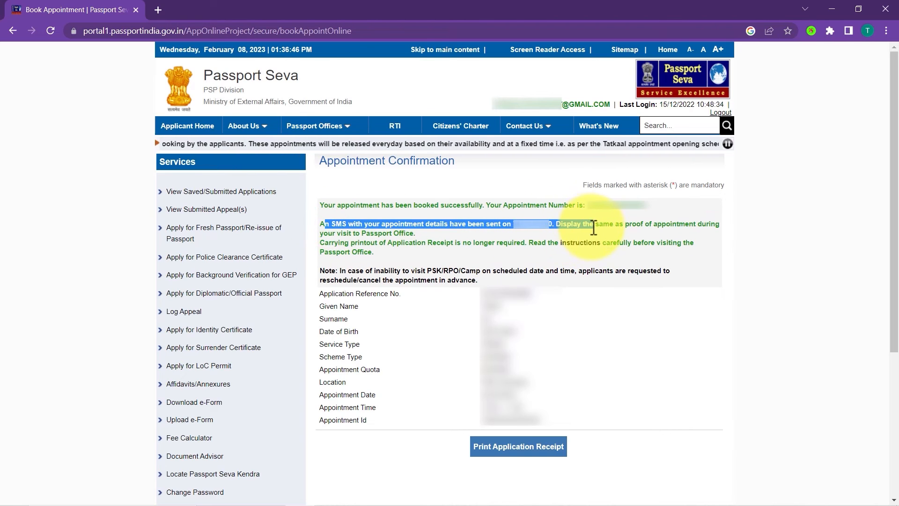
left_click(588, 227)
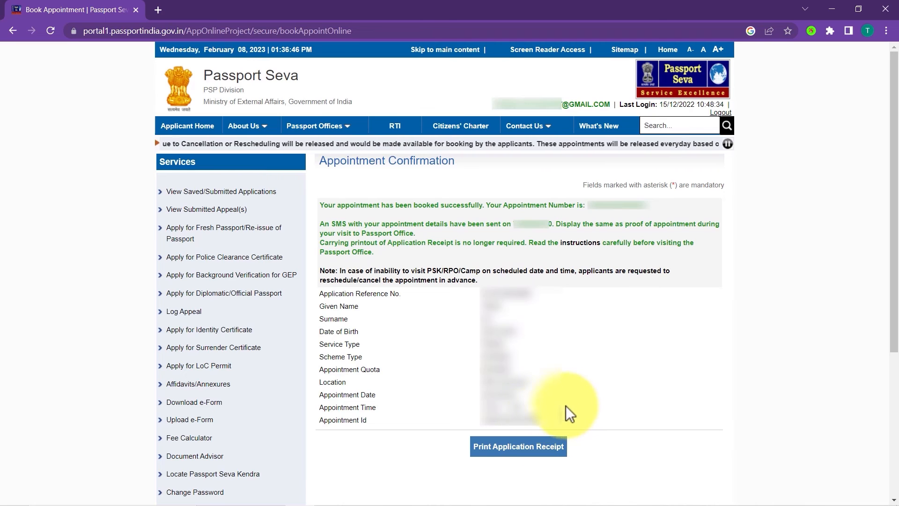
Open the printable appointment receipt from the appointment confirmation and review its applicant details.
left_click(514, 448)
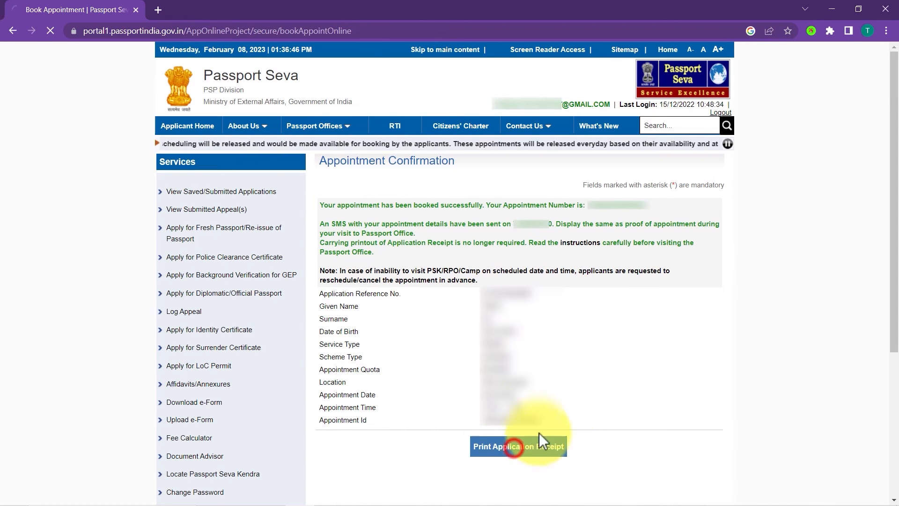
left_click(566, 441)
left_click(507, 144)
left_click_drag(171, 133, 289, 289)
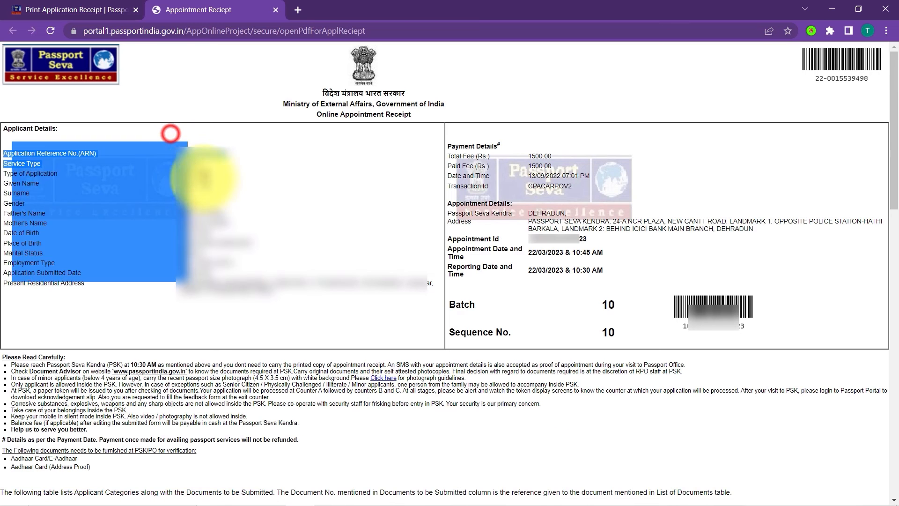
left_click(289, 290)
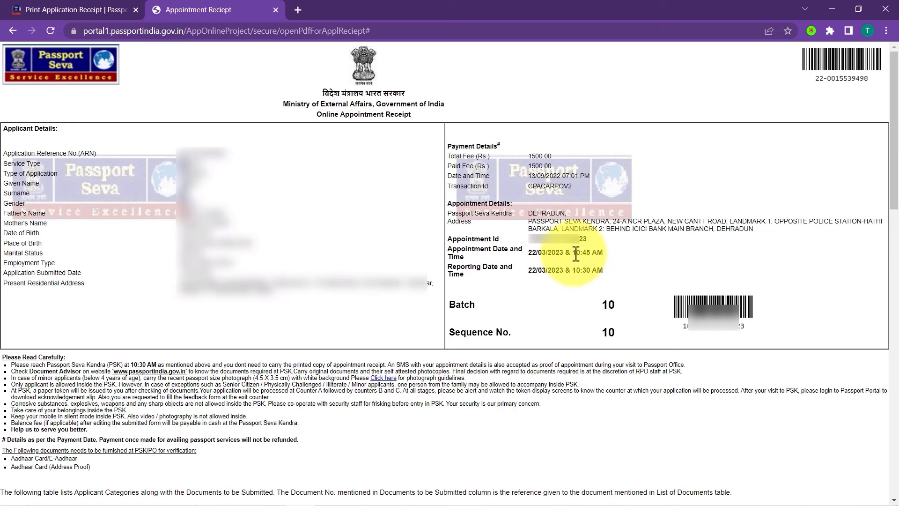
Check the appointment and reporting times on the receipt, and bring up its print preview with Save as PDF as destination.
left_click_drag(574, 253, 604, 254)
left_click(603, 254)
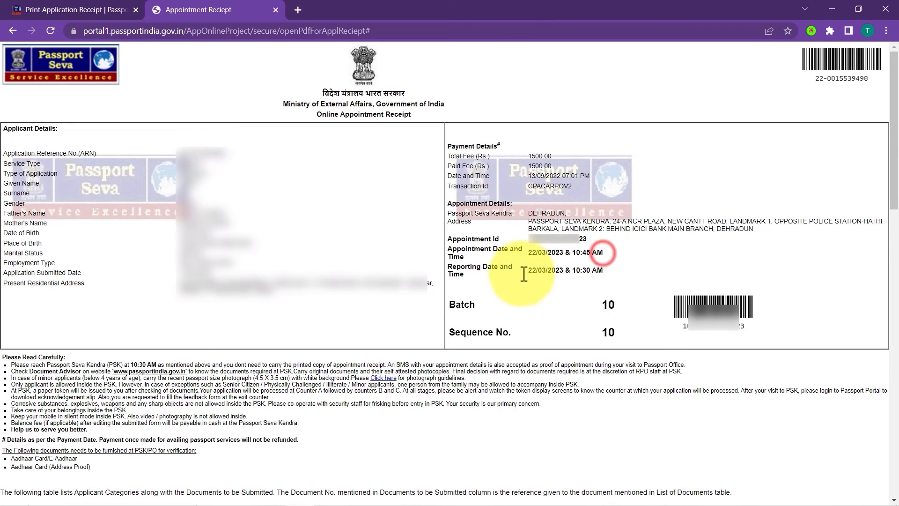
left_click(576, 279)
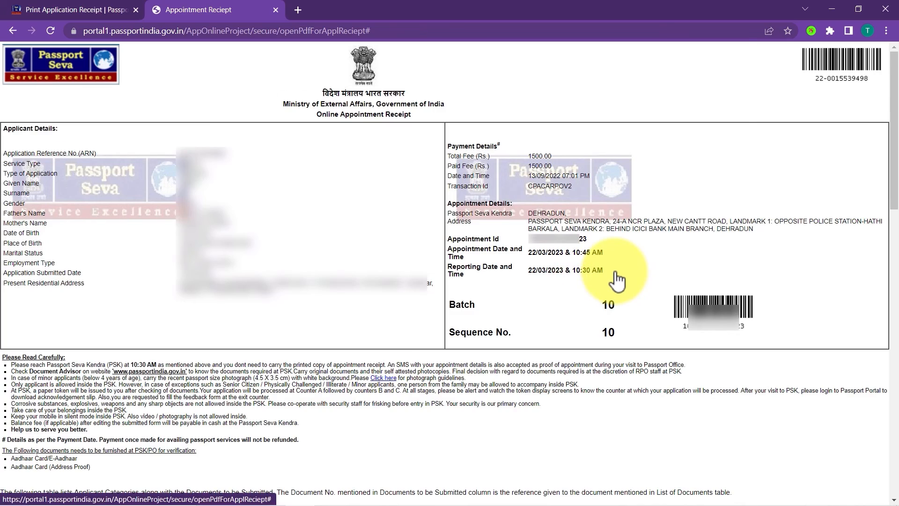
scroll(617, 281, "down", 20)
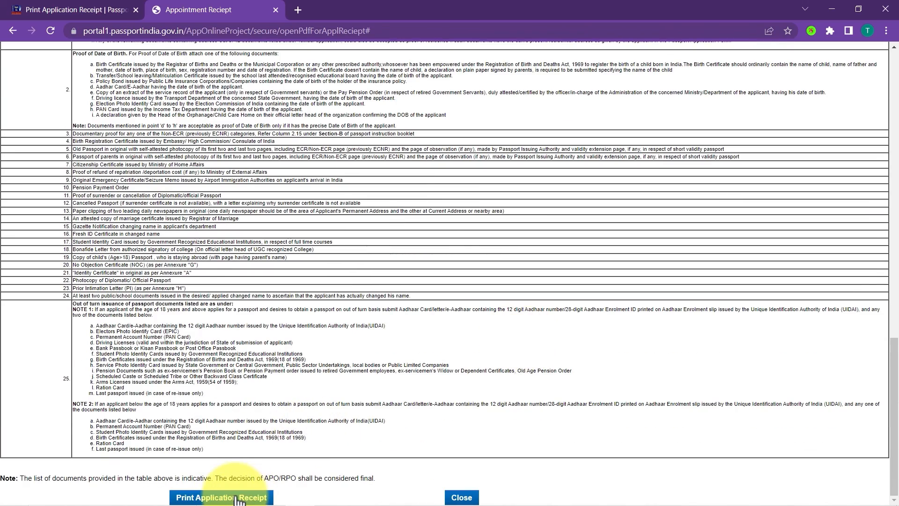
left_click(237, 498)
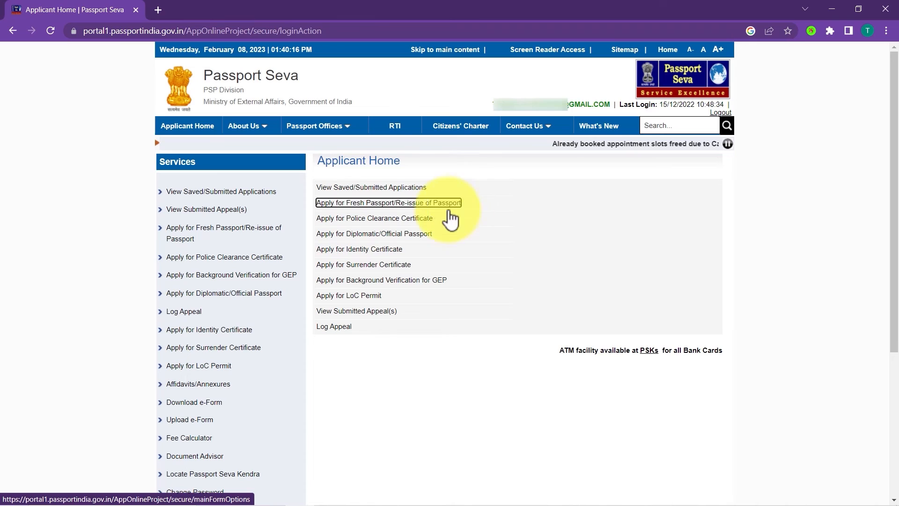
Select the booked application among the saved/submitted applications and open its Pay and Schedule Appointment option.
left_click(421, 205)
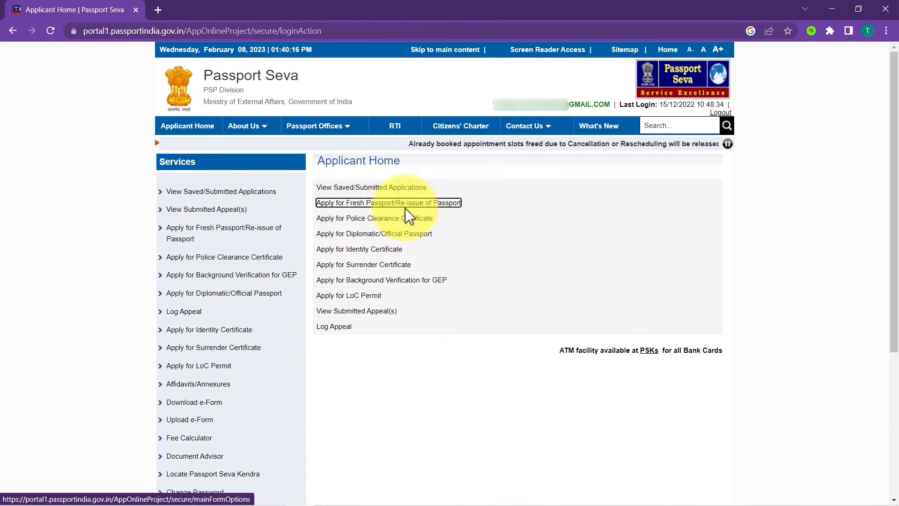
left_click(381, 189)
left_click(332, 223)
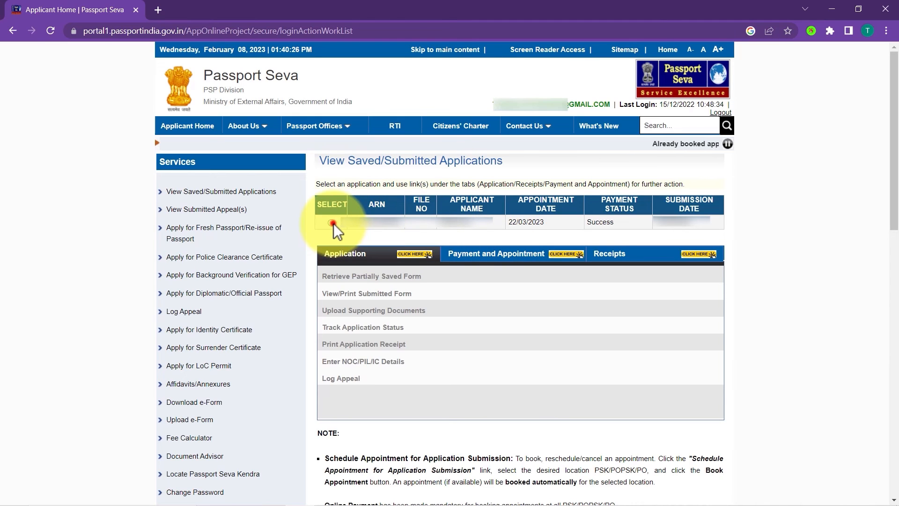
left_click(513, 265)
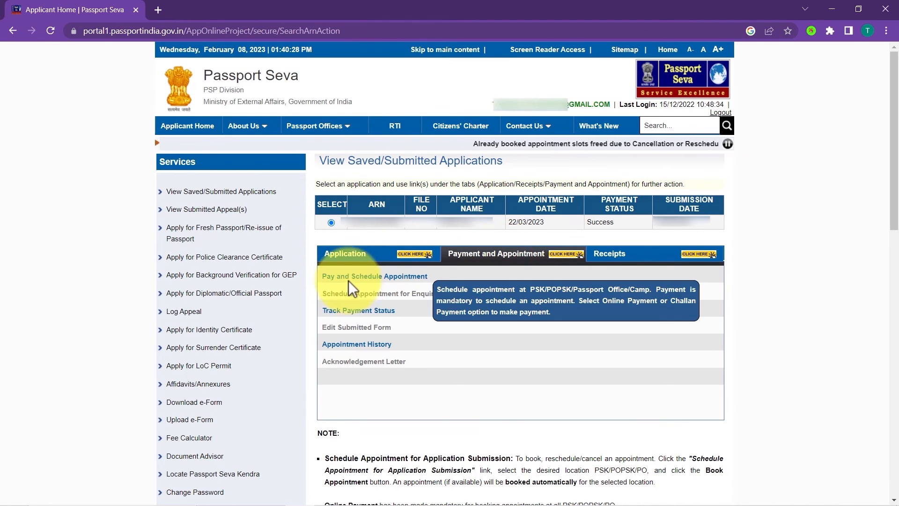
left_click(370, 277)
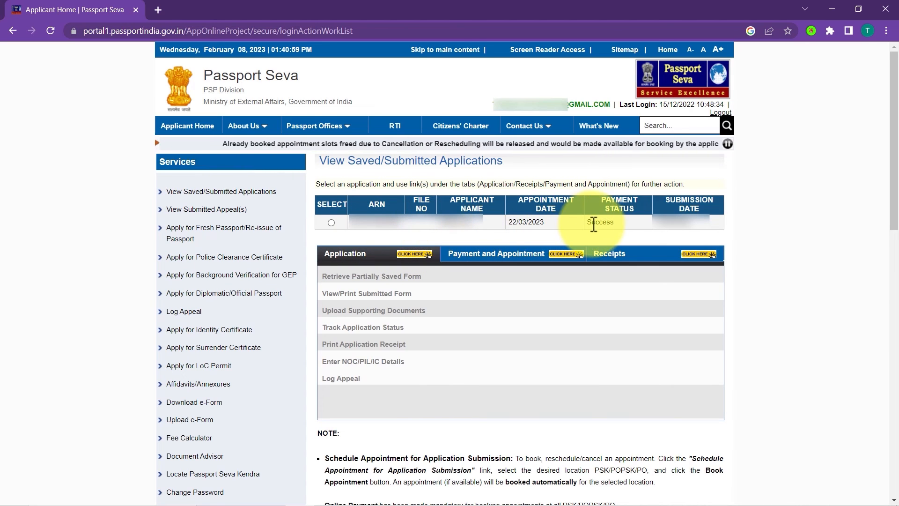
Open Upload Supporting Documents for the application and set the attachment to Address Proof with Aadhaar Card (Address Proof) as description.
left_click(333, 224)
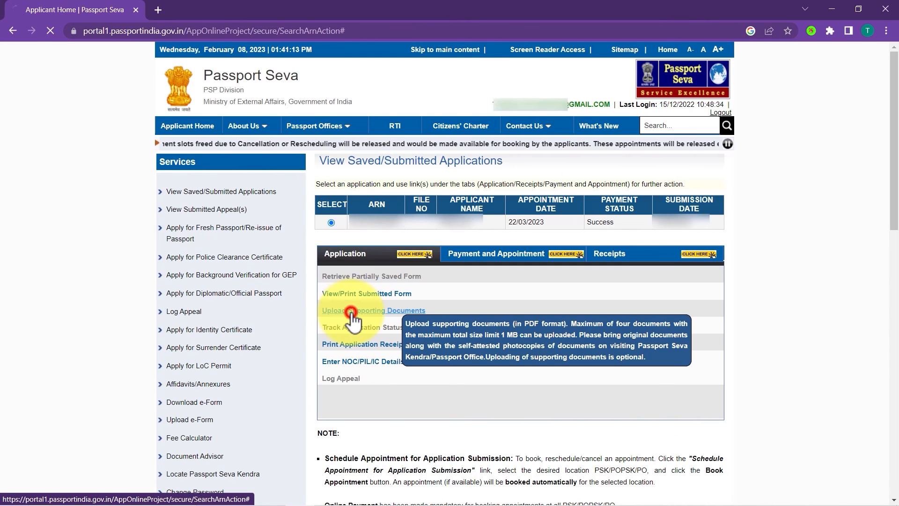
left_click(522, 242)
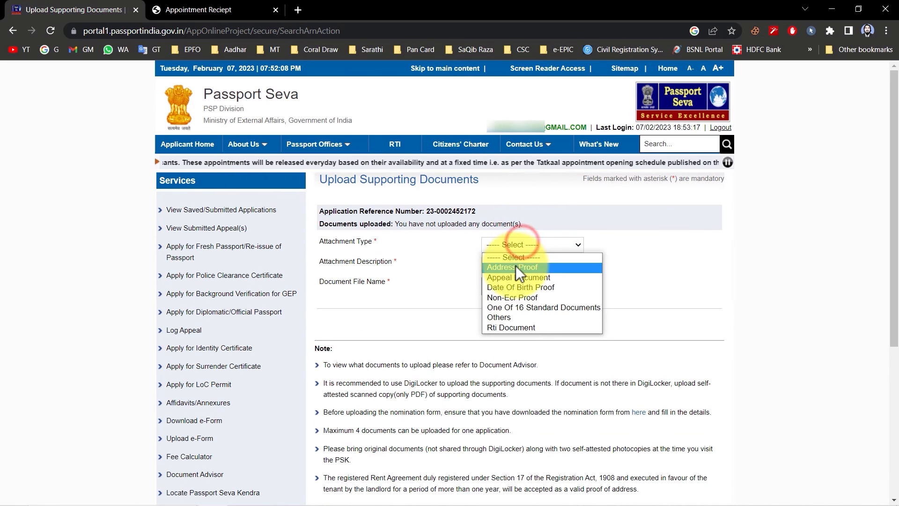
left_click(515, 266)
left_click(538, 264)
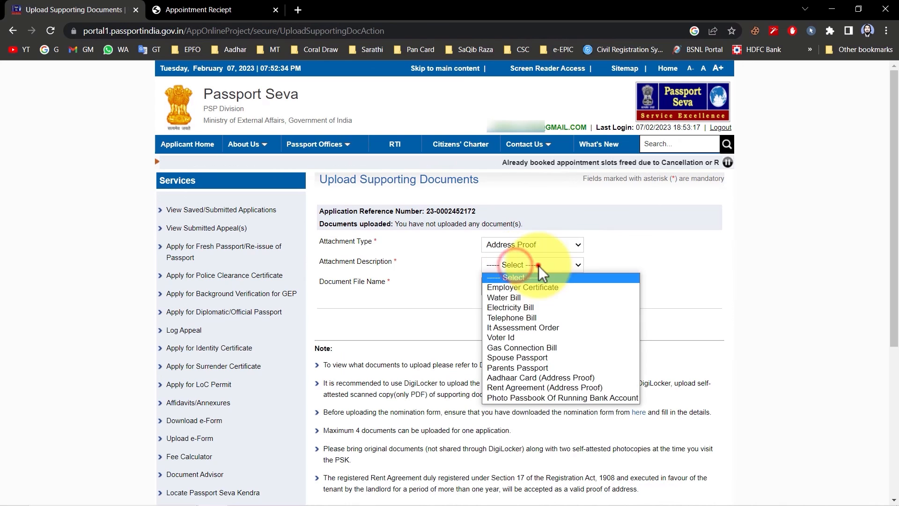
left_click(534, 377)
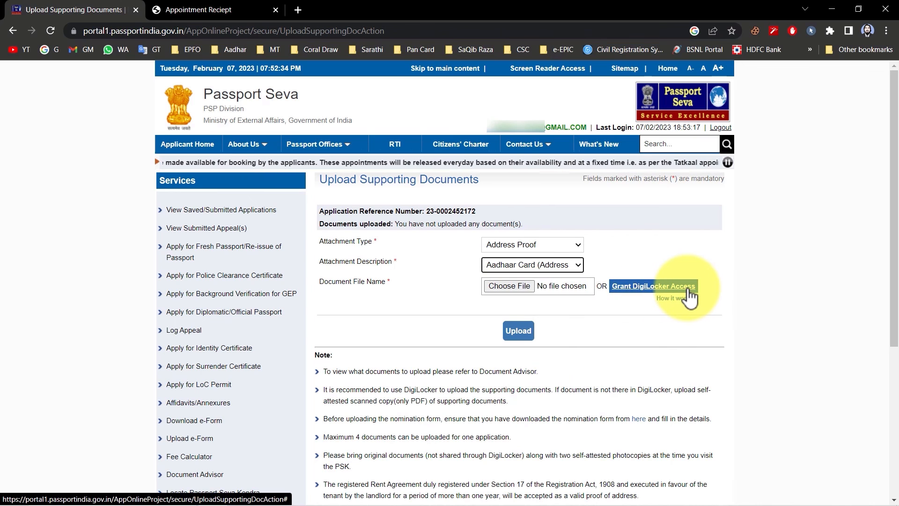
Upload the file IMG_20221215_091111 as the Aadhaar address proof and check its entry in the uploaded documents table.
left_click(512, 287)
left_click(397, 101)
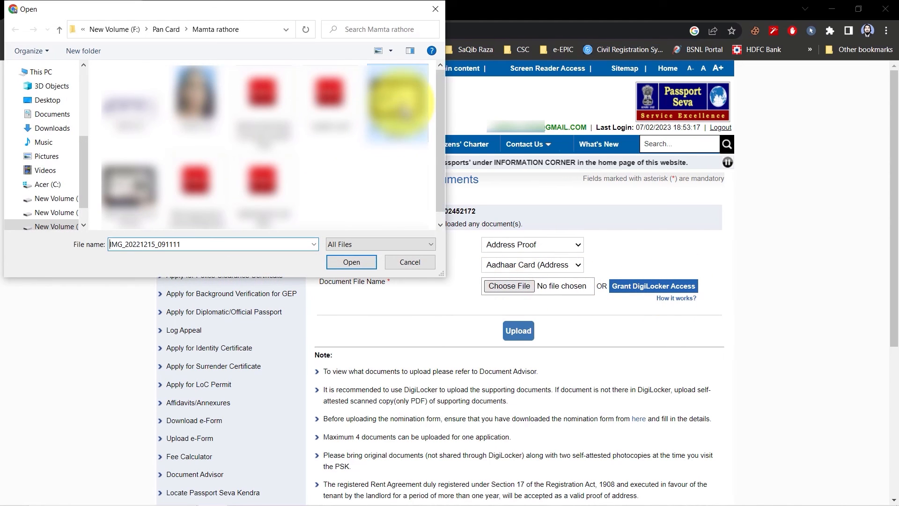
left_click(351, 263)
left_click(518, 339)
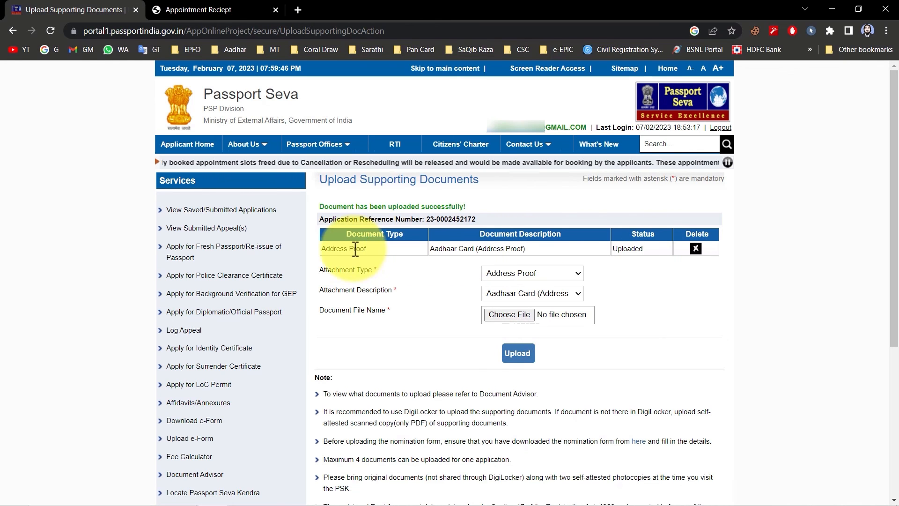
left_click_drag(339, 247, 386, 248)
left_click(386, 247)
Set the second attachment to Date Of Birth Proof with Aadhaar Card/E-Aadhaar (Proof For Dob) as description.
left_click(521, 273)
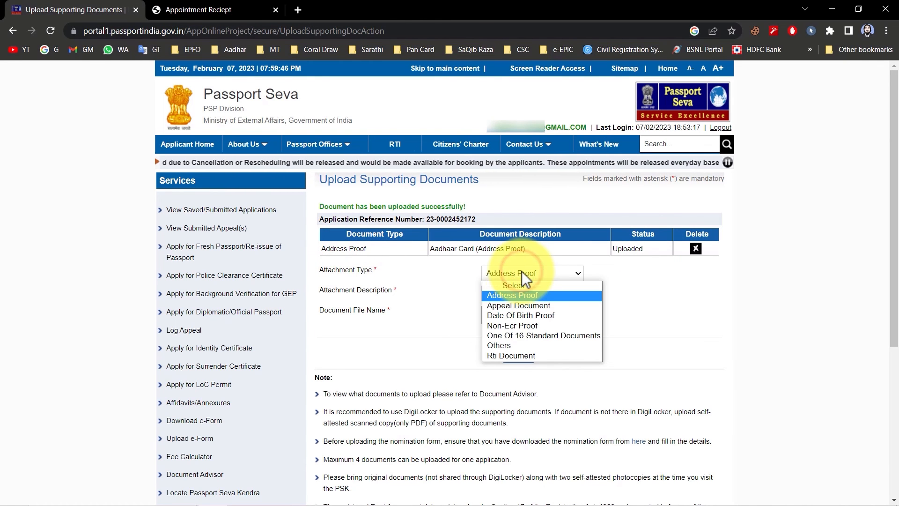
left_click(524, 317)
left_click(513, 284)
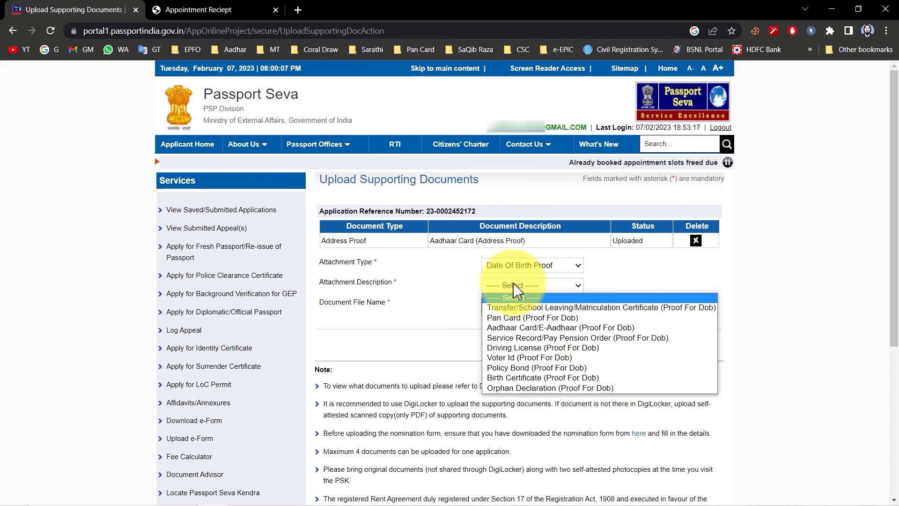
left_click(509, 330)
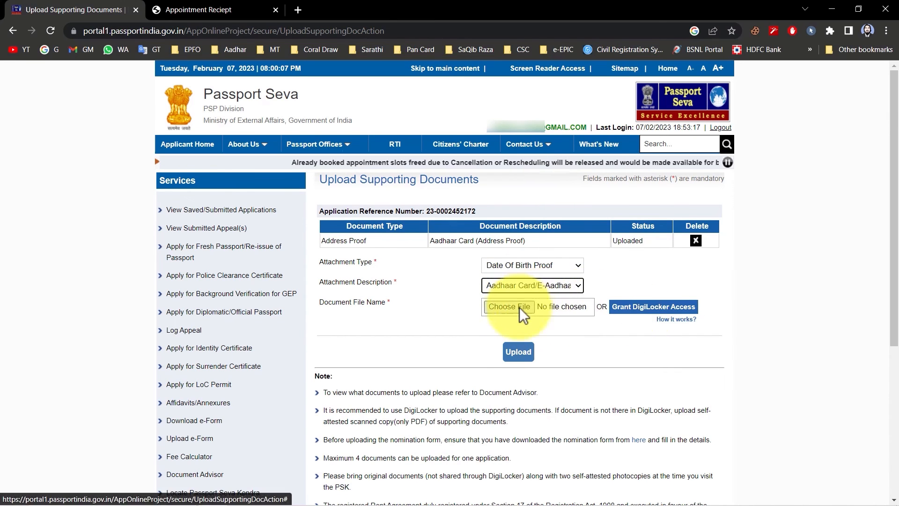
Set the next attachment to Non-Ecr Proof with Matriculation/Higher Educational Pass Certificate, and try the delete option of the uploaded Address Proof.
left_click(532, 288)
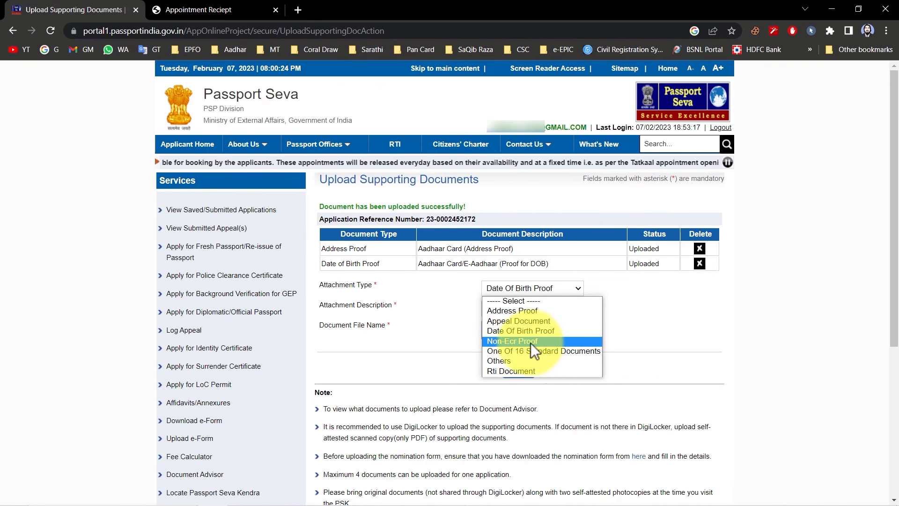
left_click(517, 342)
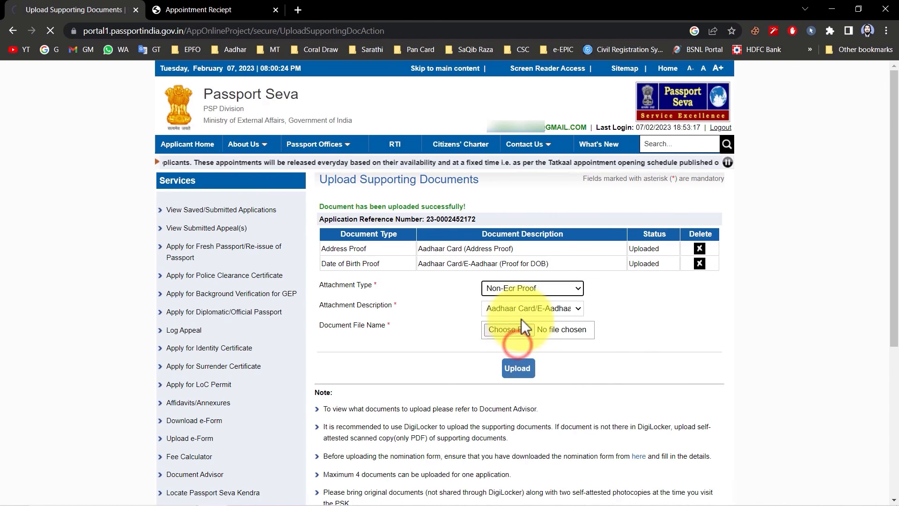
left_click(516, 308)
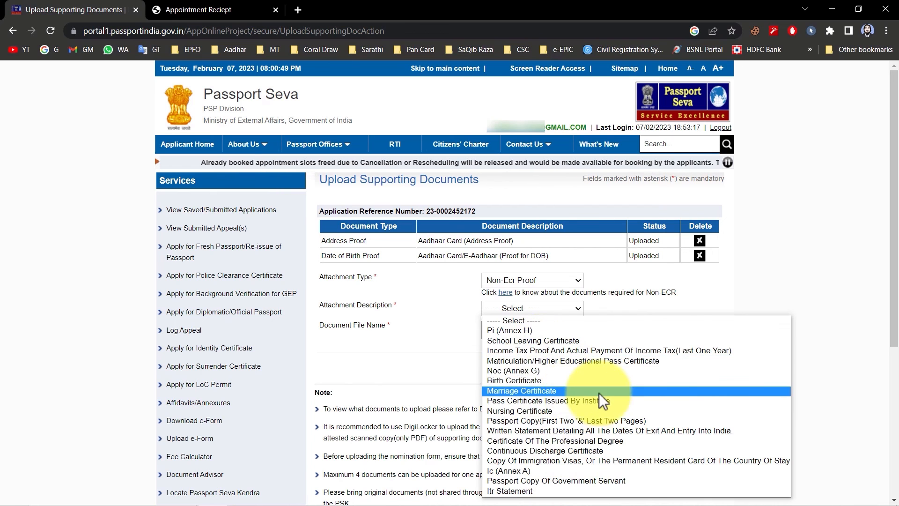
left_click(524, 361)
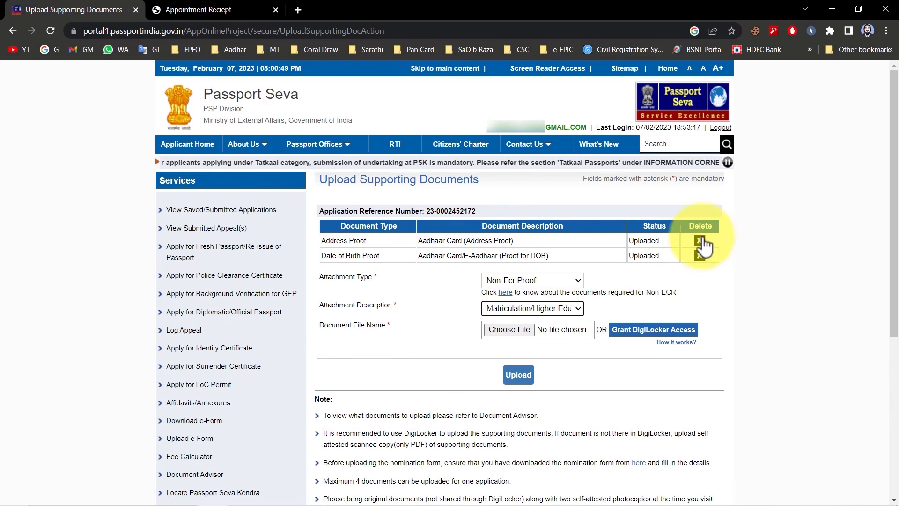
left_click(700, 241)
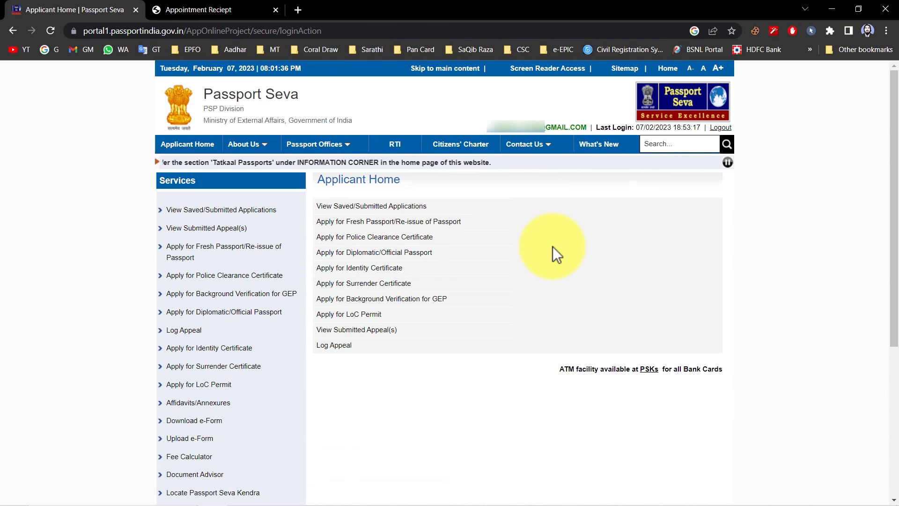